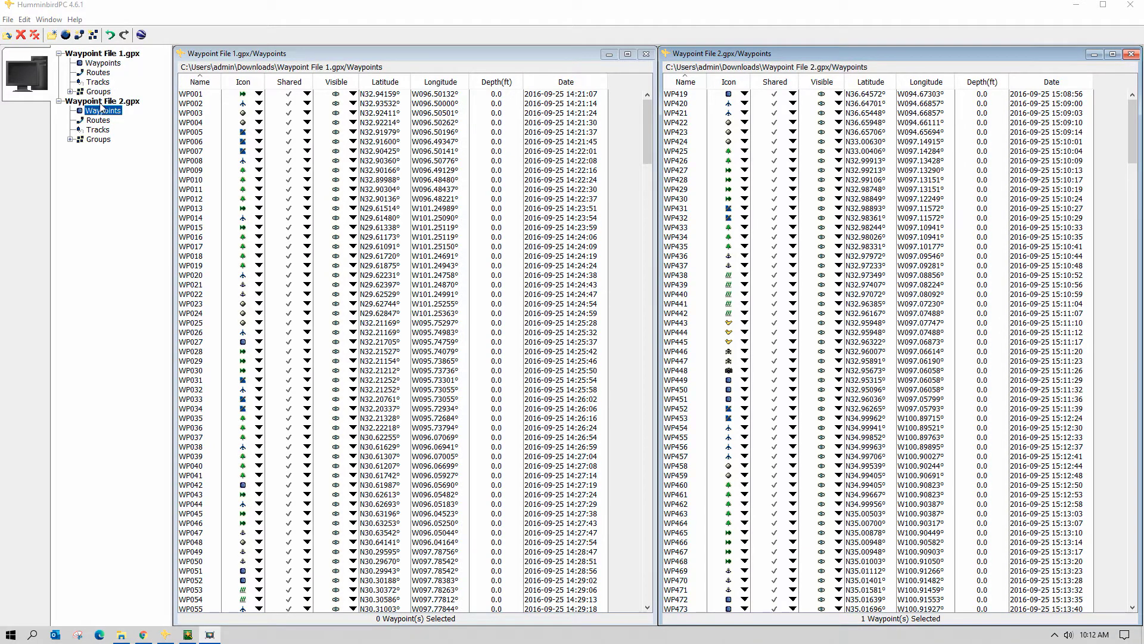
# Select all waypoints in both Waypoint File 1 and Waypoint File 2
pyautogui.click(195, 95)
pyautogui.hotkey('ctrl', 'a')
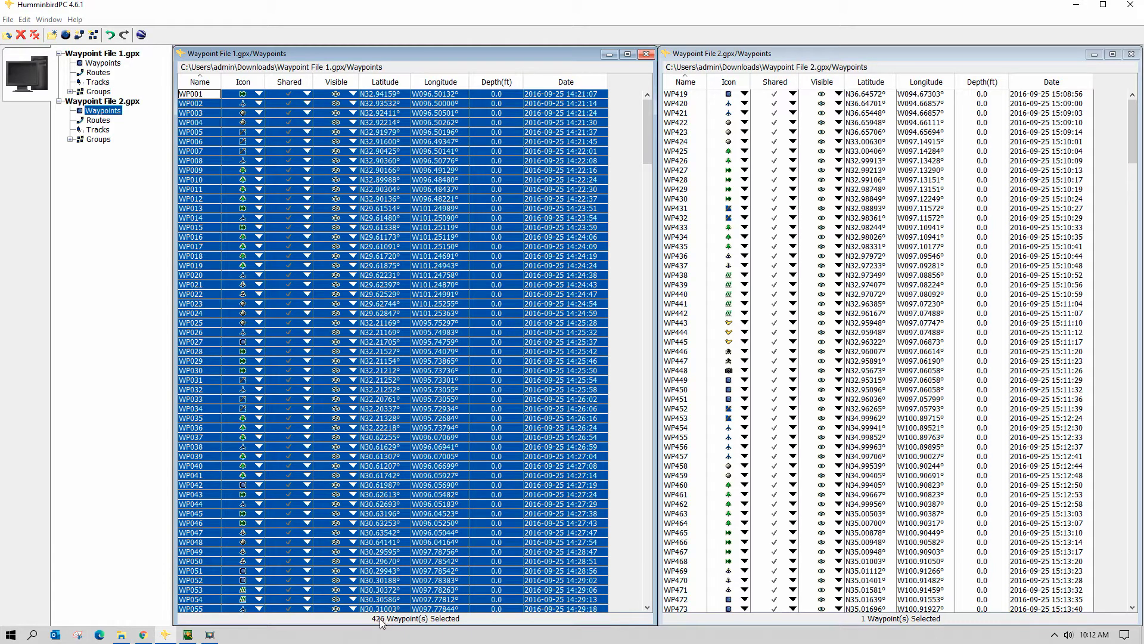
pyautogui.click(789, 420)
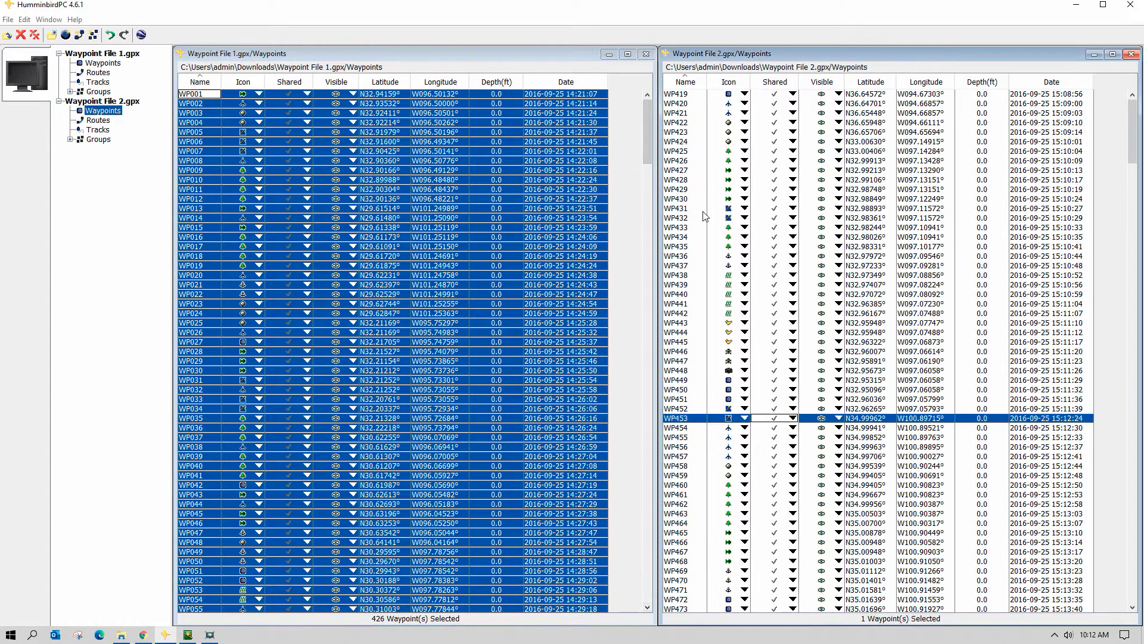
pyautogui.hotkey('ctrl', 'a')
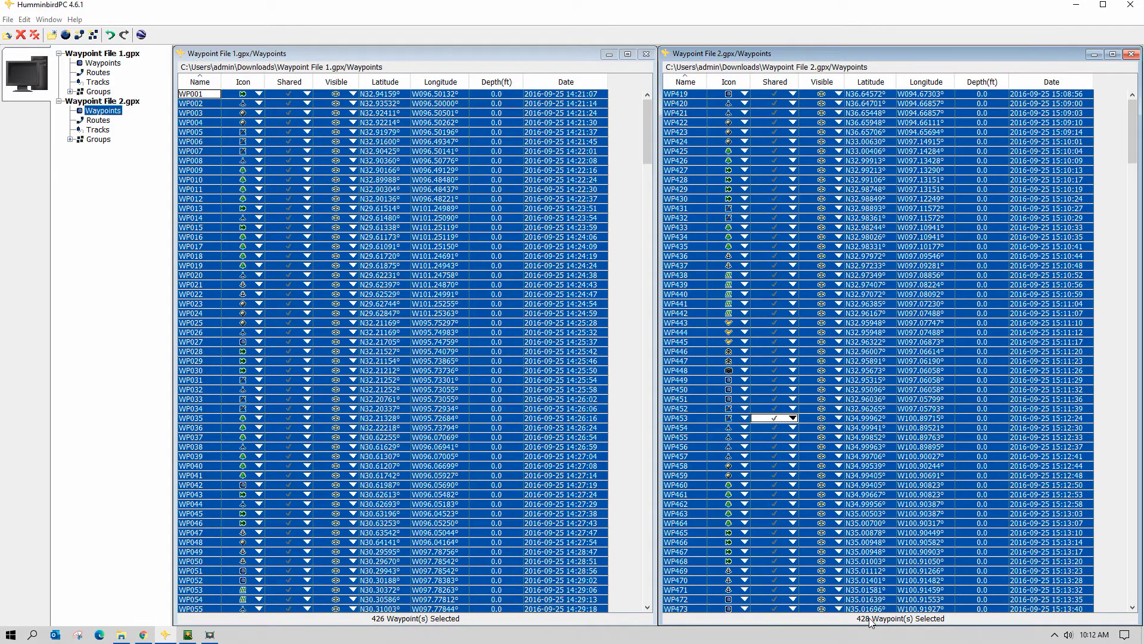
# Sort Waypoint File 2 by name with WP907 first, and open the Downloads folder
pyautogui.click(309, 285)
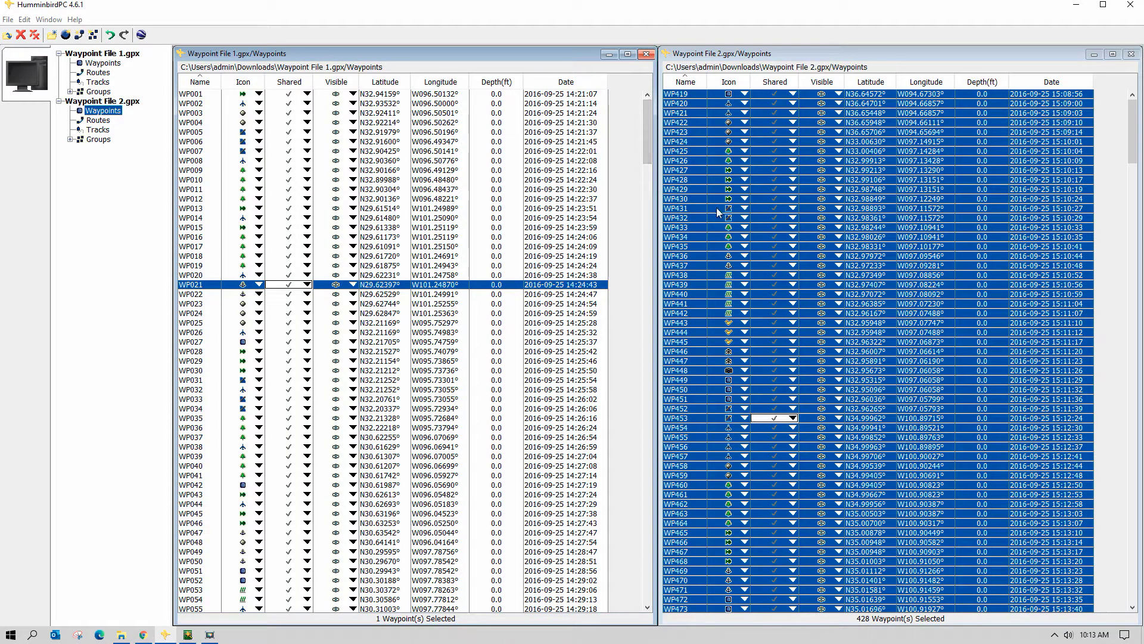
pyautogui.click(686, 82)
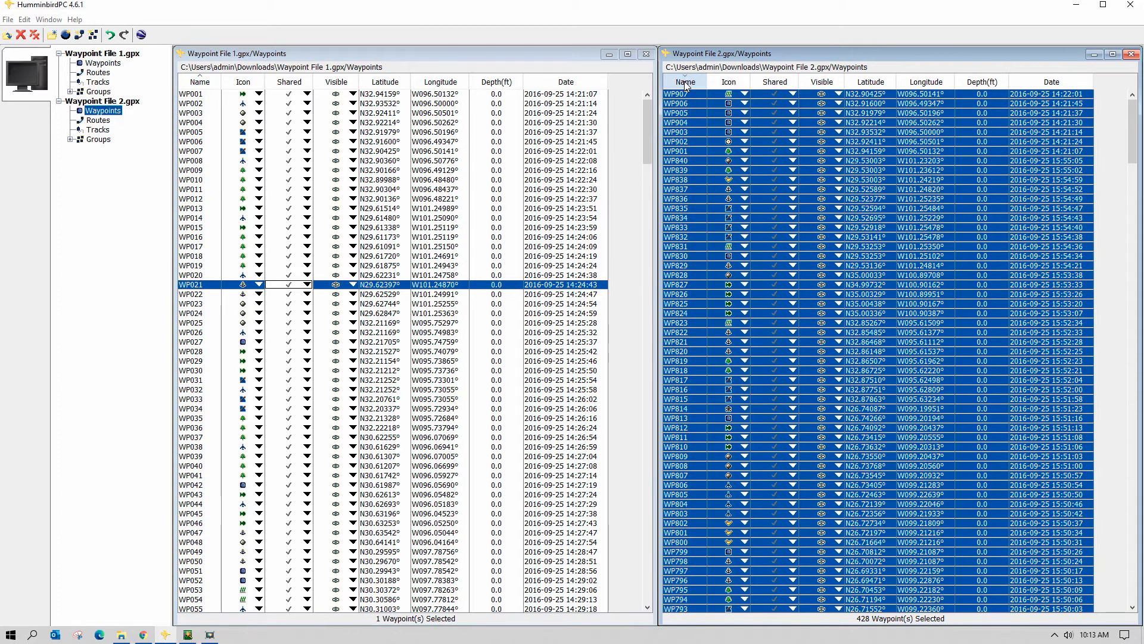
pyautogui.click(684, 141)
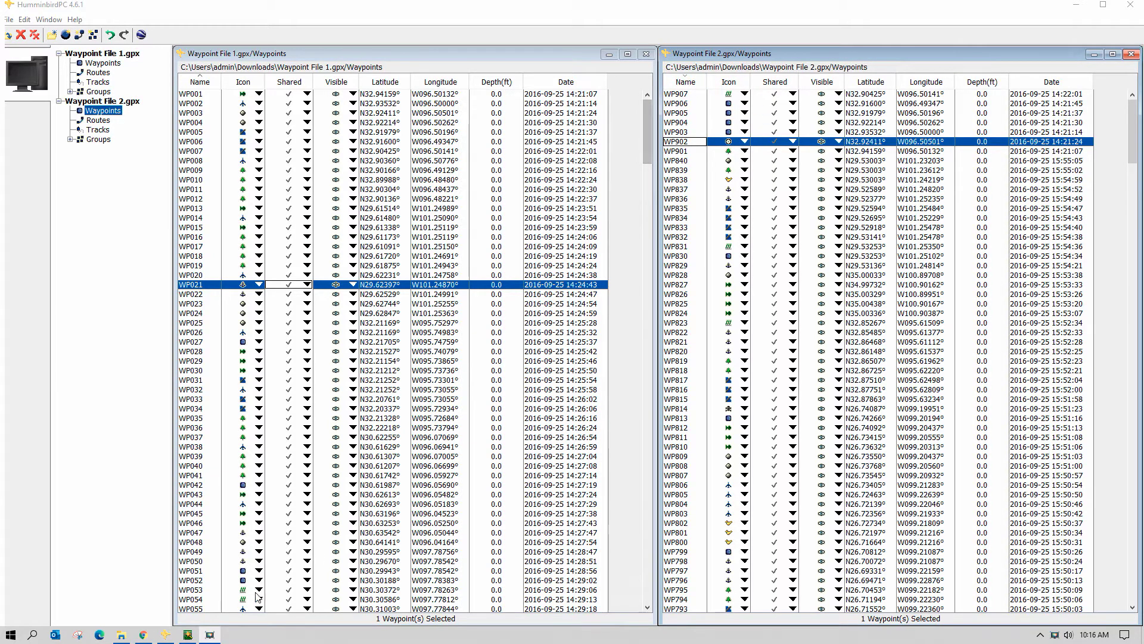
pyautogui.click(122, 634)
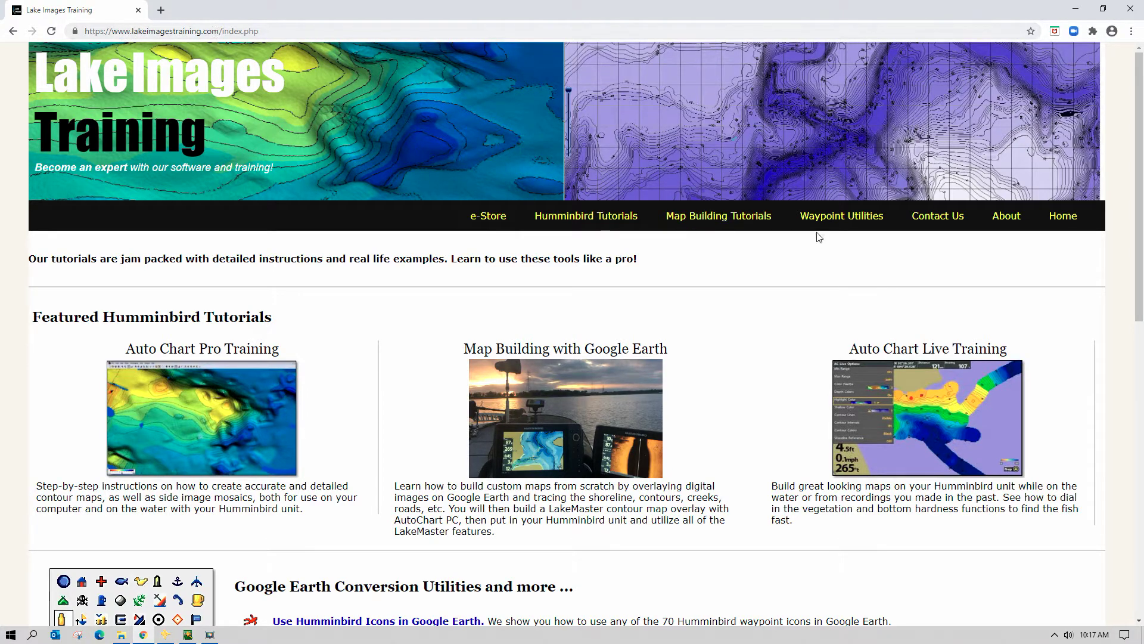
# Go to Waypoint Utilities and open the Consolidate / Remove Duplicate Waypoints utility
pyautogui.click(833, 221)
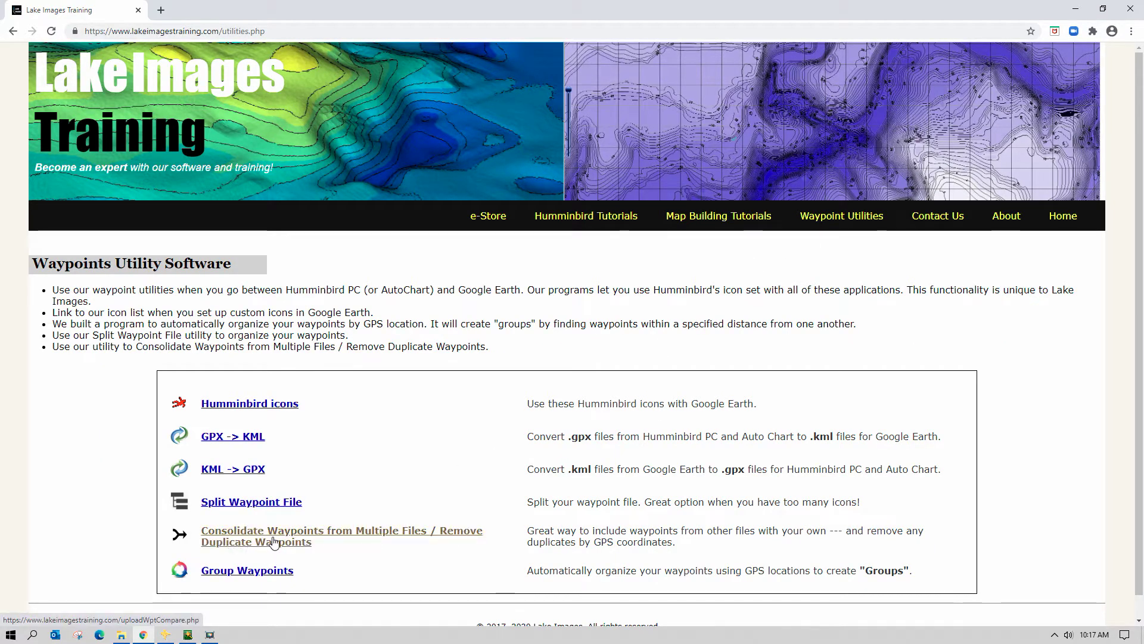
pyautogui.click(238, 541)
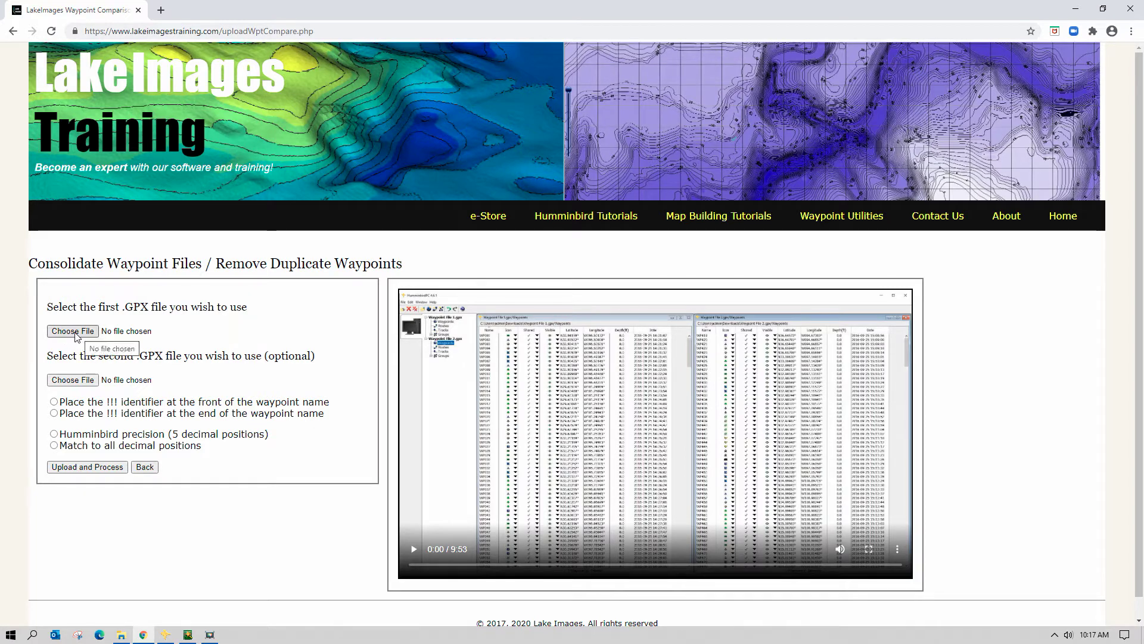
# Choose Waypoint File 1.gpx as the first file to consolidate
pyautogui.click(73, 331)
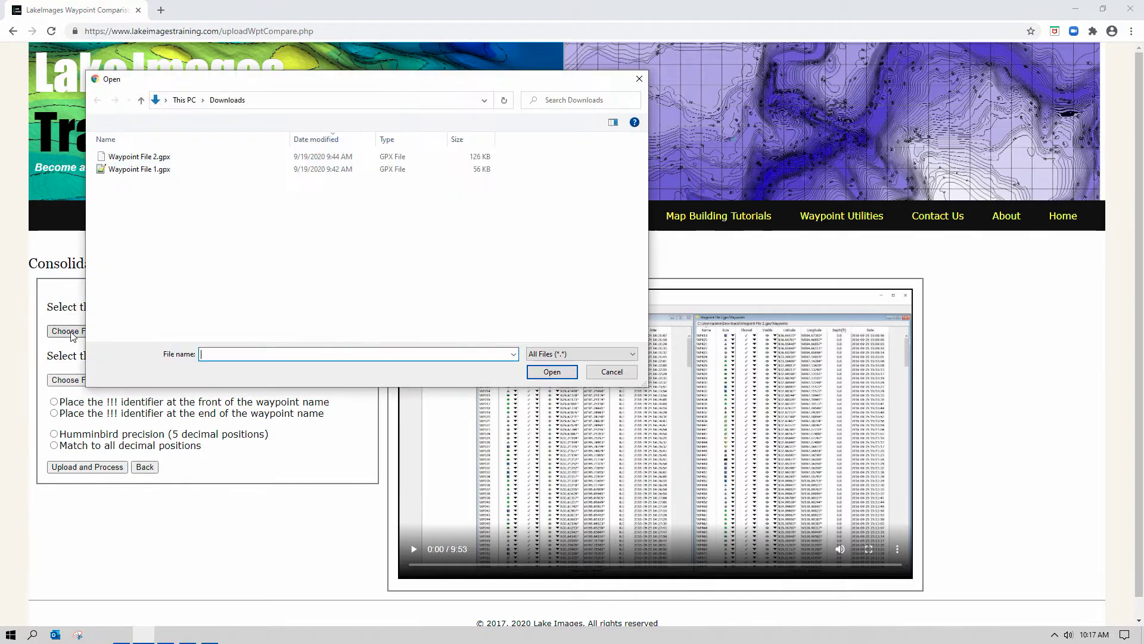
pyautogui.click(160, 170)
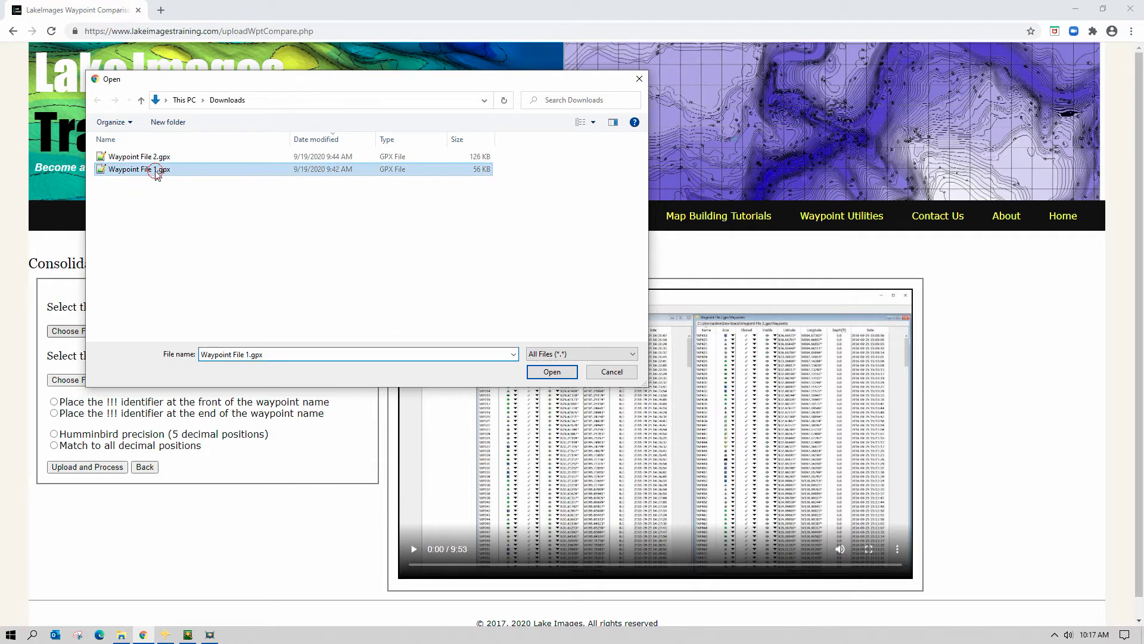
pyautogui.click(552, 372)
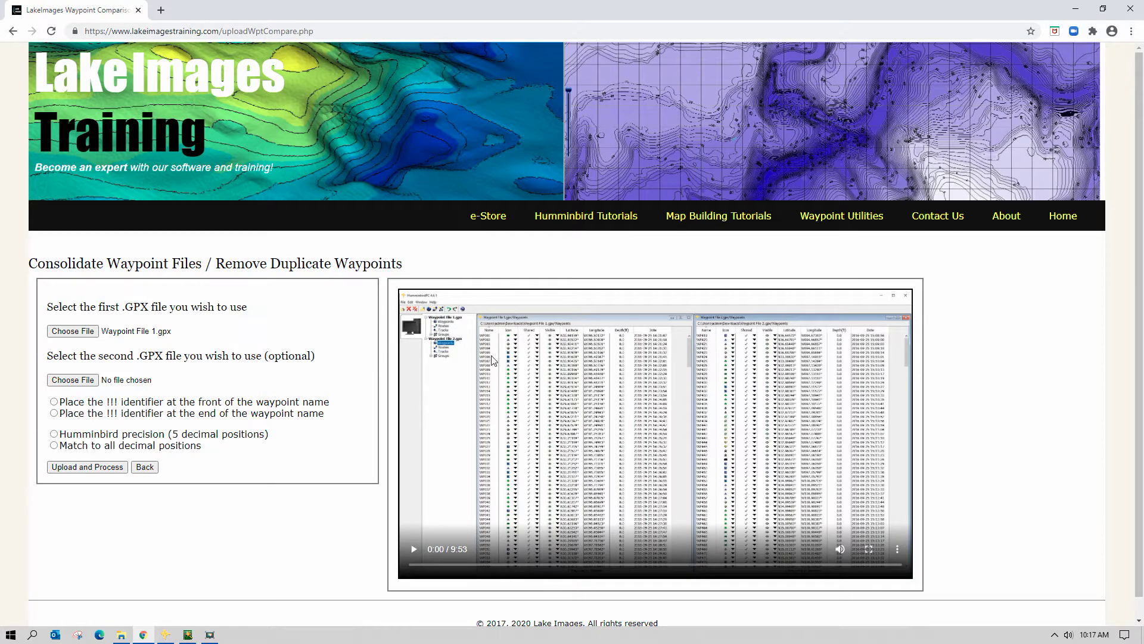
# Choose Waypoint File 2.gpx as the second file and put the !!! identifier at the front
pyautogui.click(72, 380)
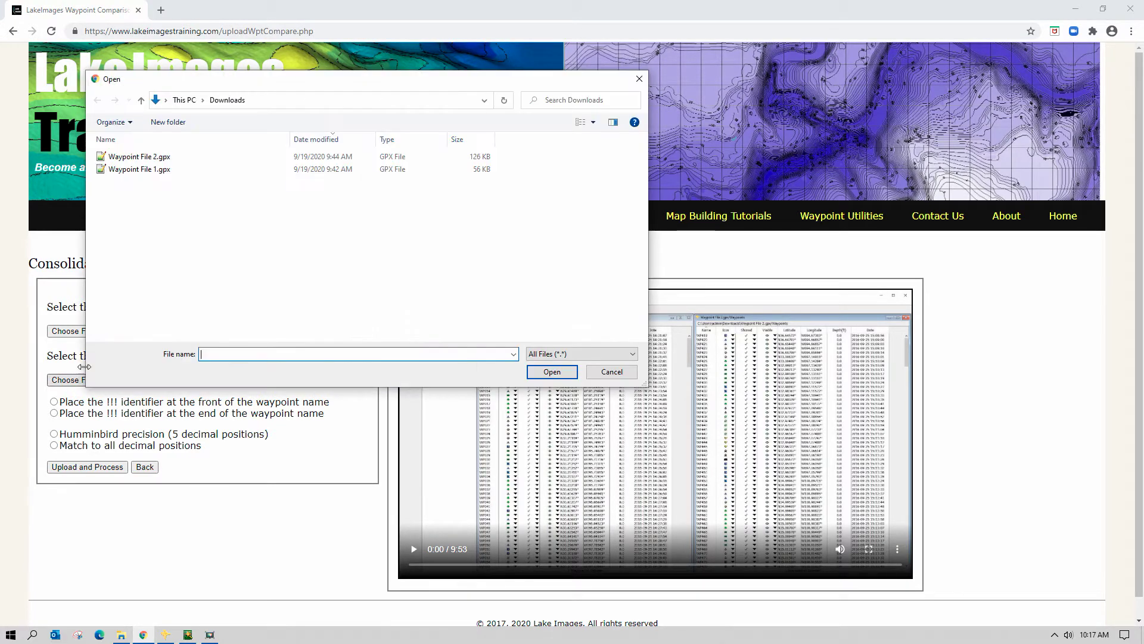
pyautogui.click(152, 156)
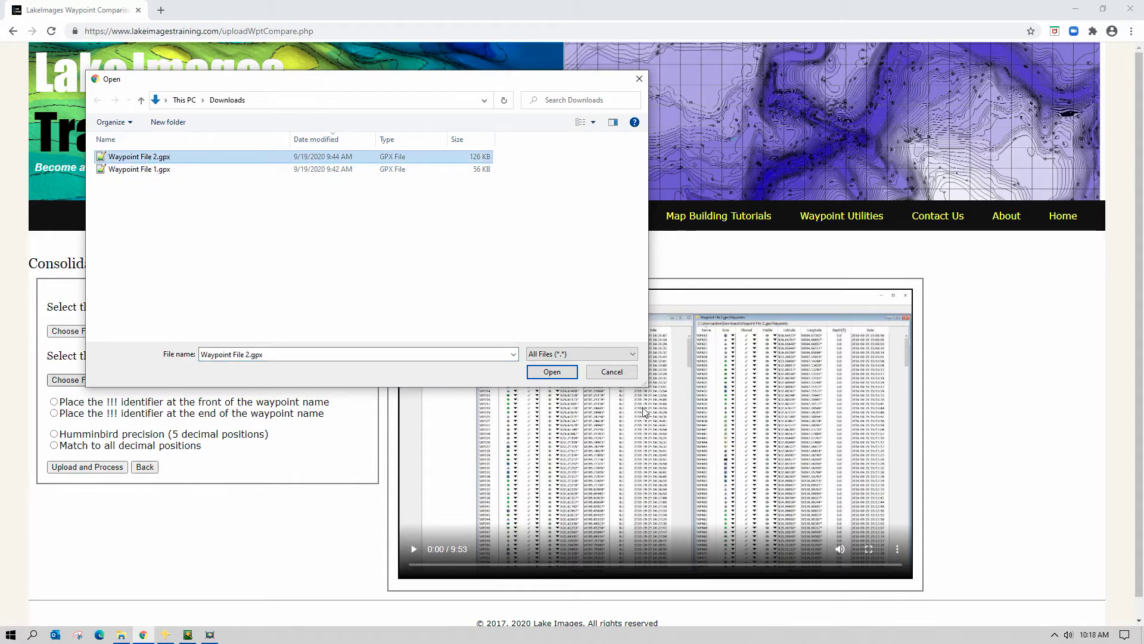
pyautogui.click(552, 372)
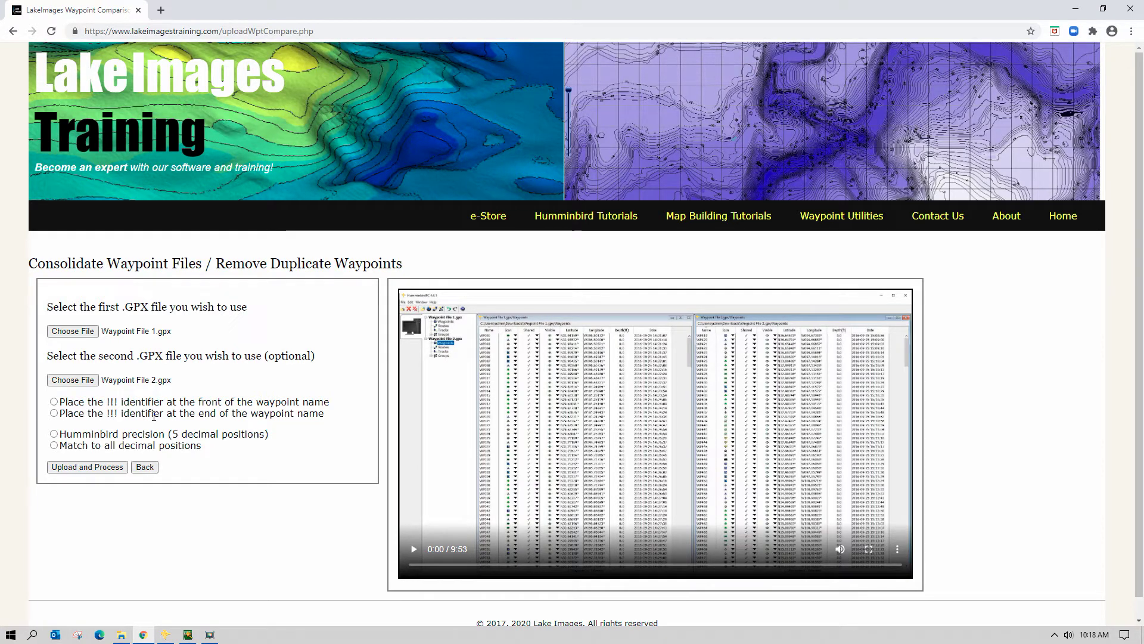
pyautogui.click(54, 402)
# Process both files with the !!! flag at the front and Humminbird five-decimal precision
pyautogui.click(54, 402)
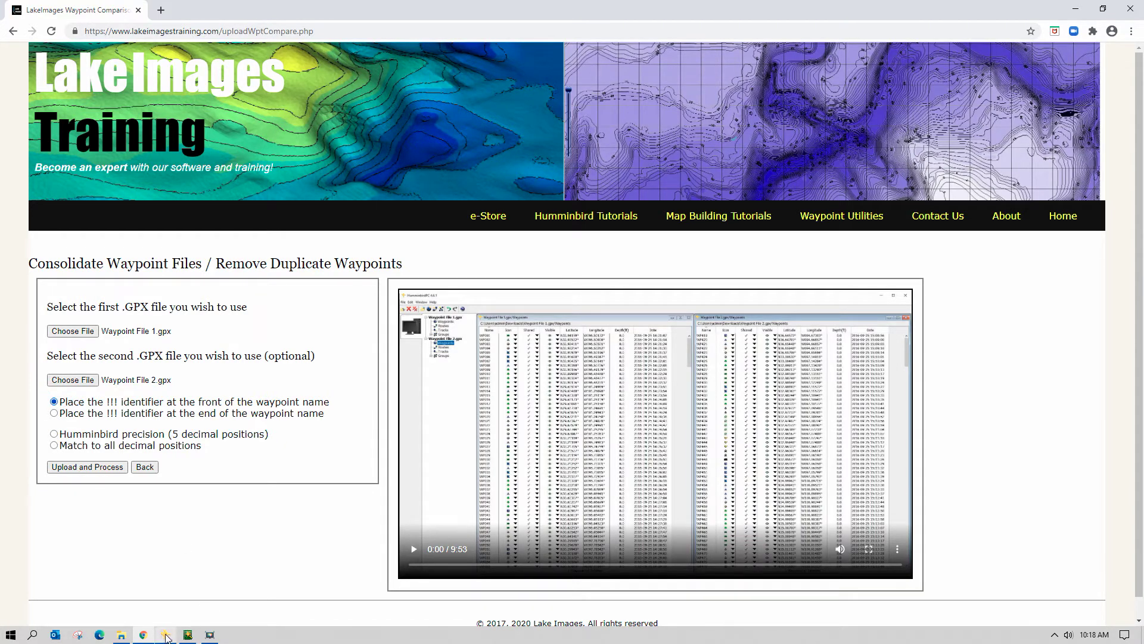
pyautogui.click(166, 635)
pyautogui.click(54, 434)
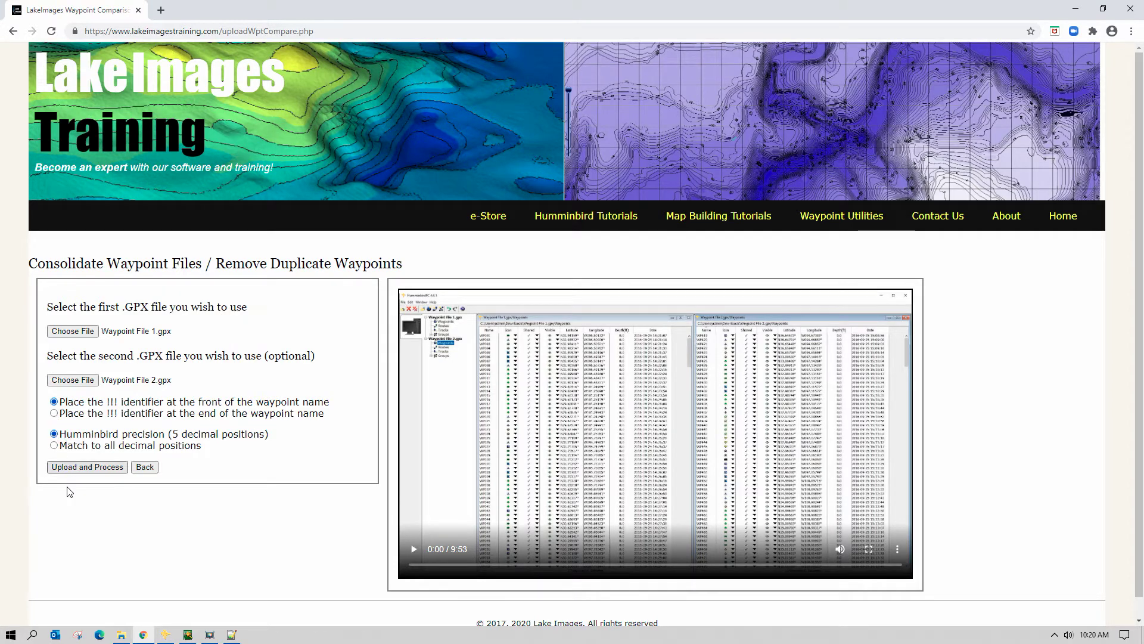
pyautogui.click(82, 468)
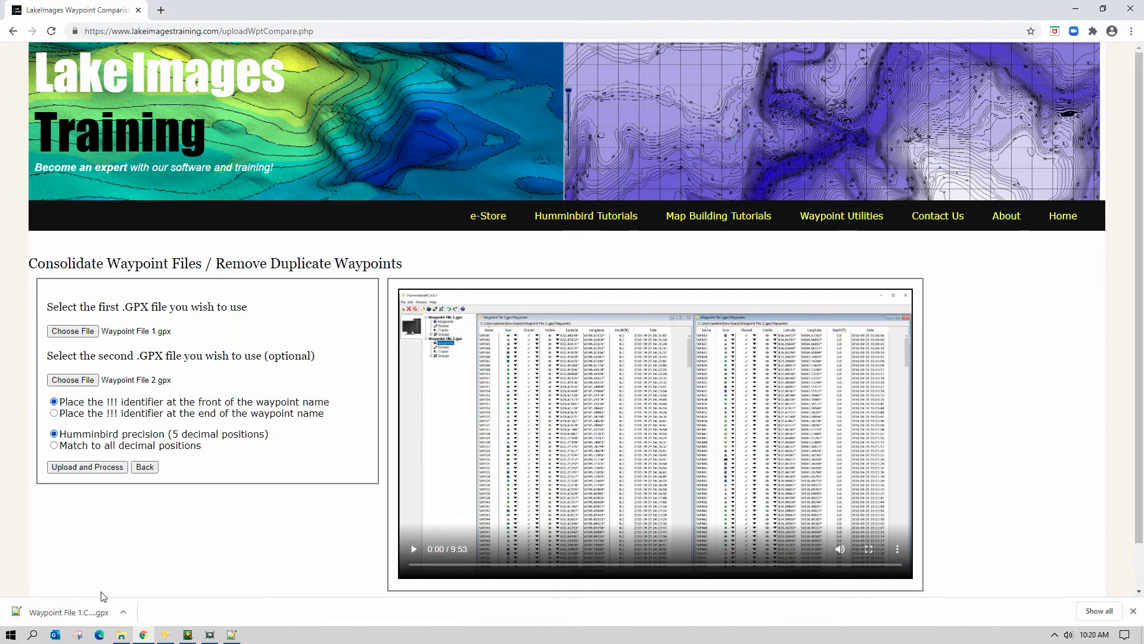
# Return to HumminbirdPC and collapse the open waypoint file nodes
pyautogui.click(167, 635)
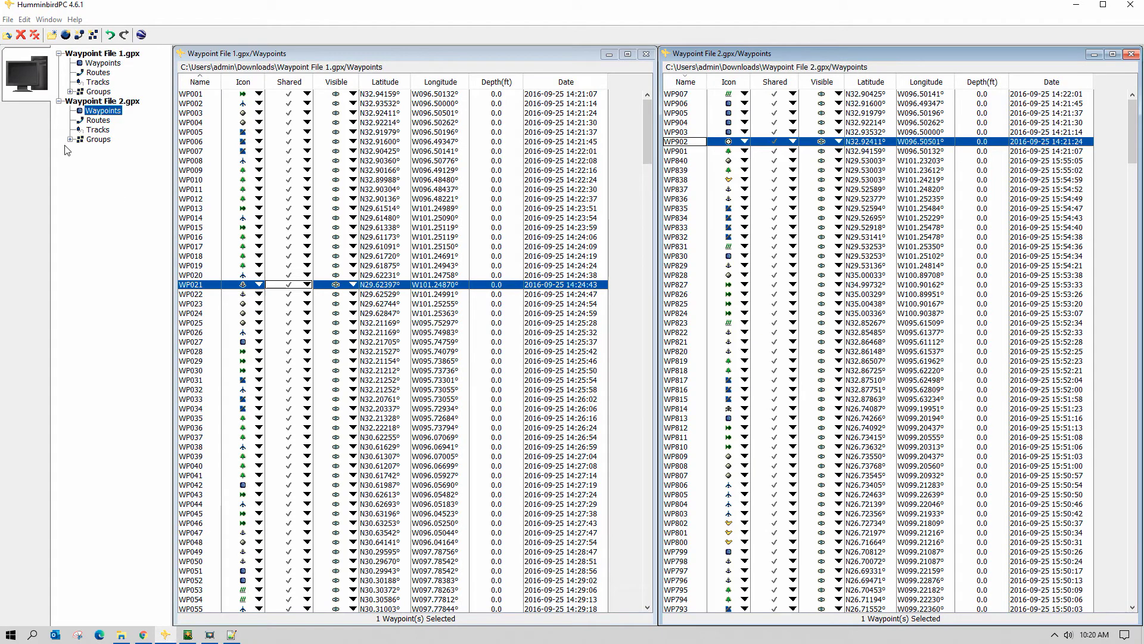
pyautogui.click(58, 53)
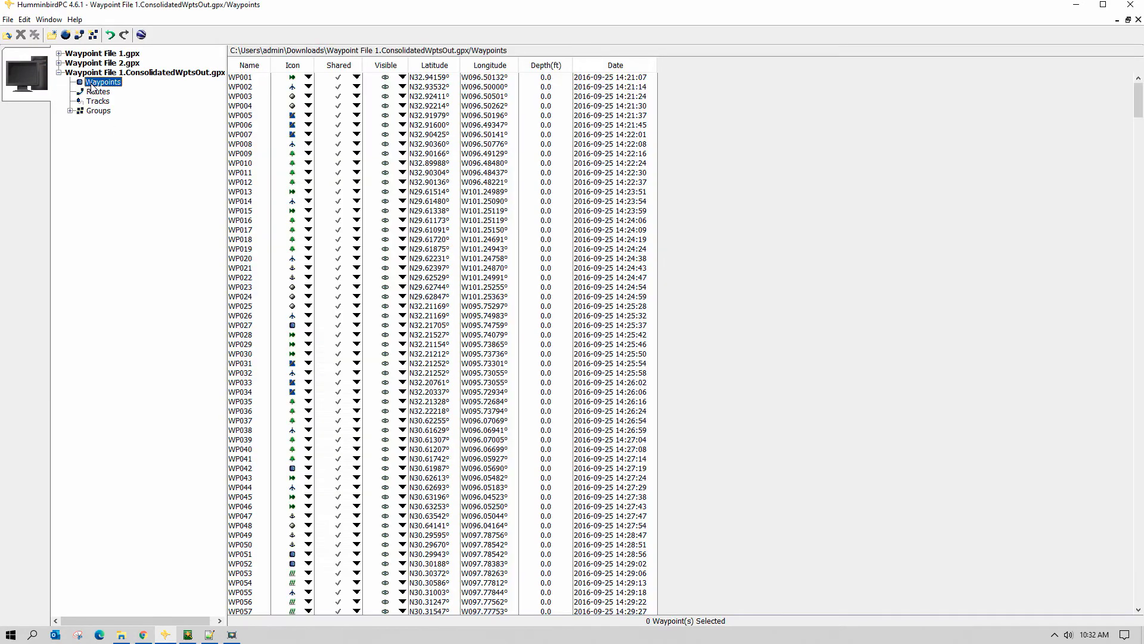
# Delete the 17 flagged waypoints !!!WP436 through !!!WP907, then select the remaining 837
pyautogui.click(248, 67)
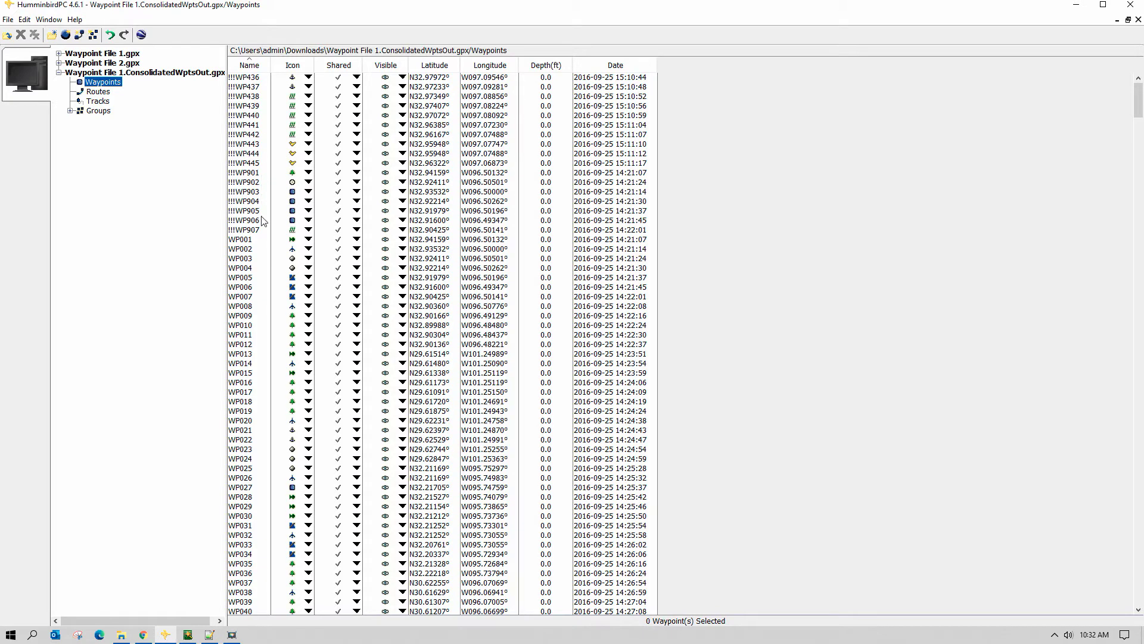
pyautogui.click(243, 79)
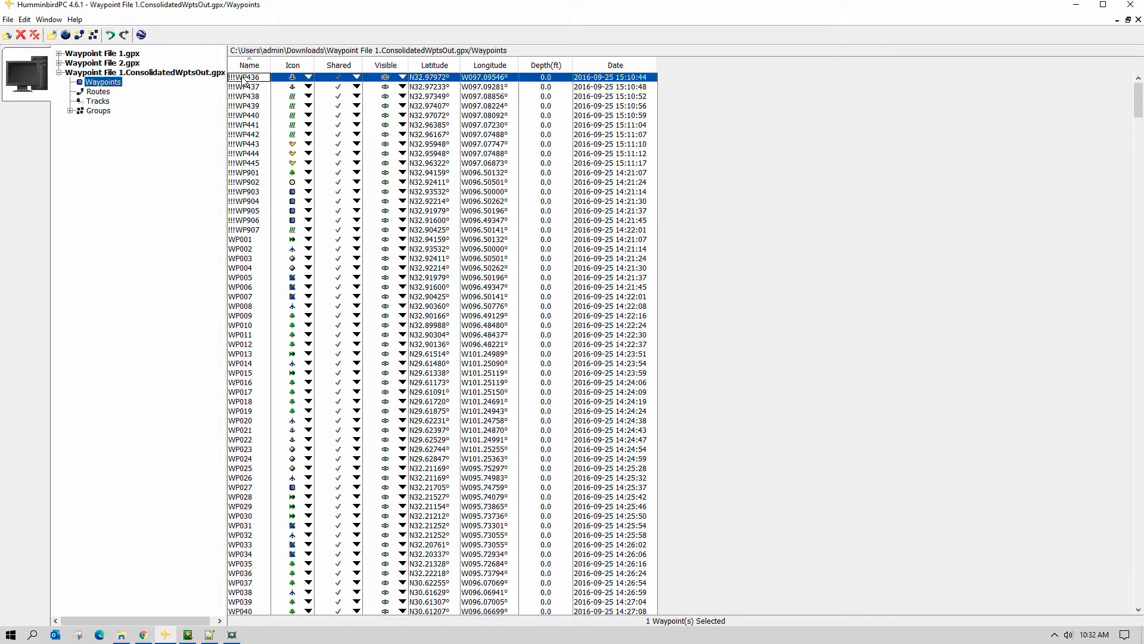
pyautogui.keyDown('shift'); pyautogui.click(243, 229); pyautogui.keyUp('shift')
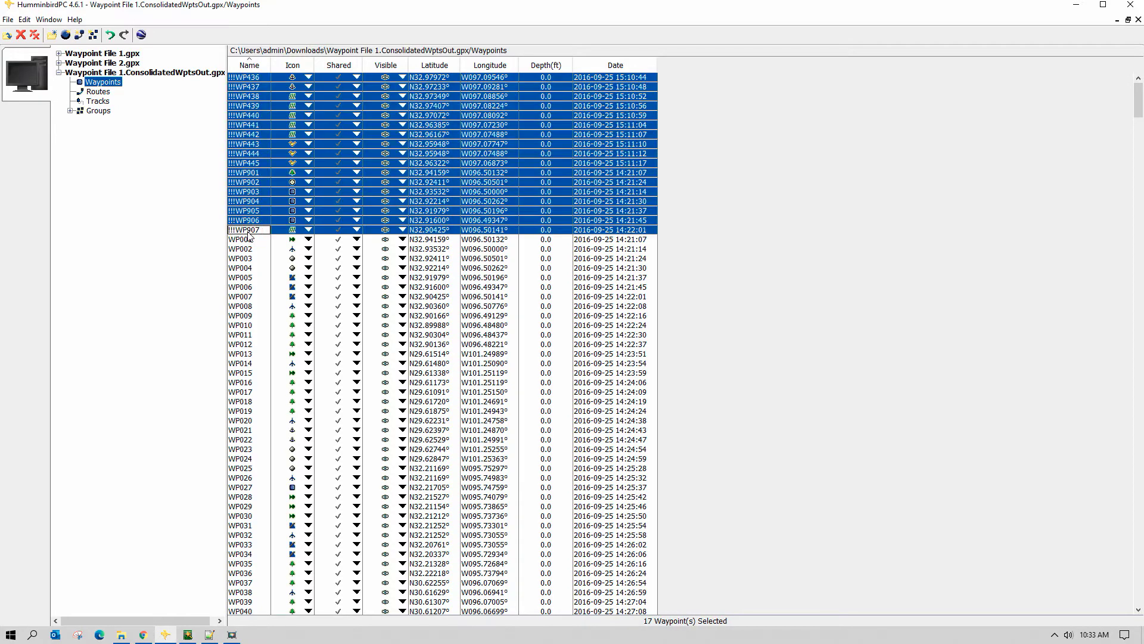
pyautogui.click(21, 35)
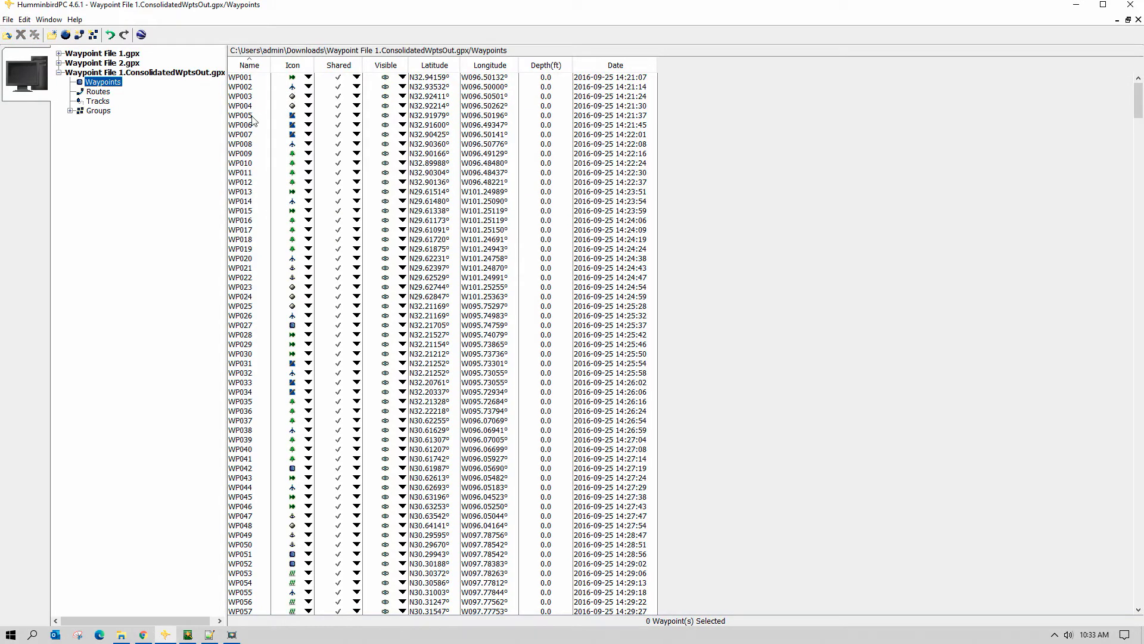
pyautogui.click(267, 116)
pyautogui.hotkey('ctrl', 'a')
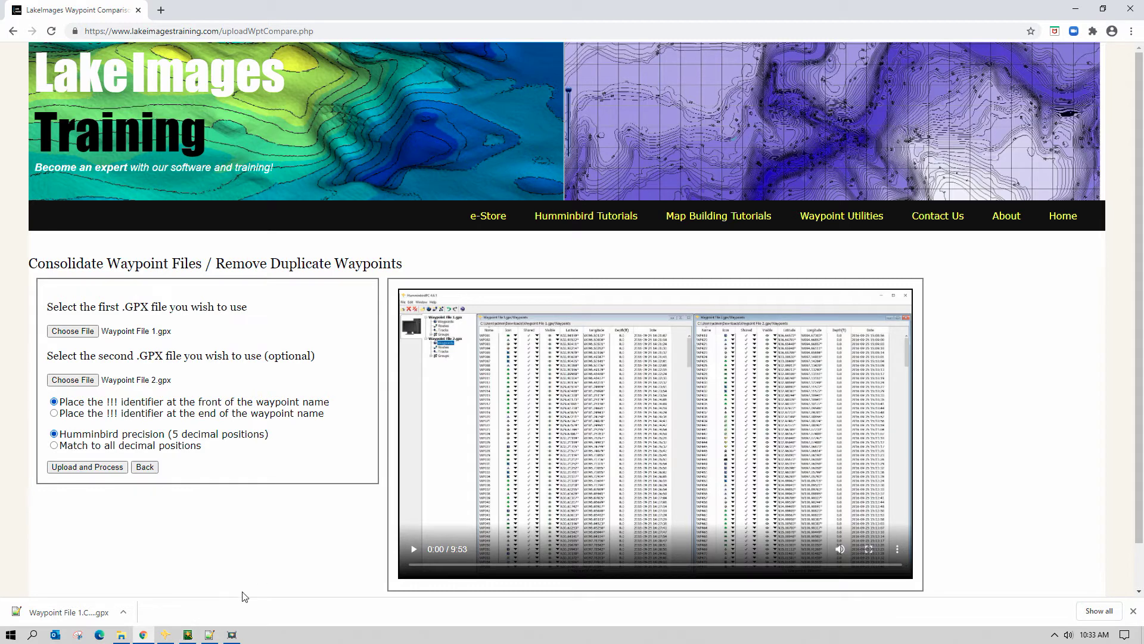
# Reprocess the files with the !!! identifier at the end of waypoint names
pyautogui.click(54, 412)
pyautogui.click(74, 470)
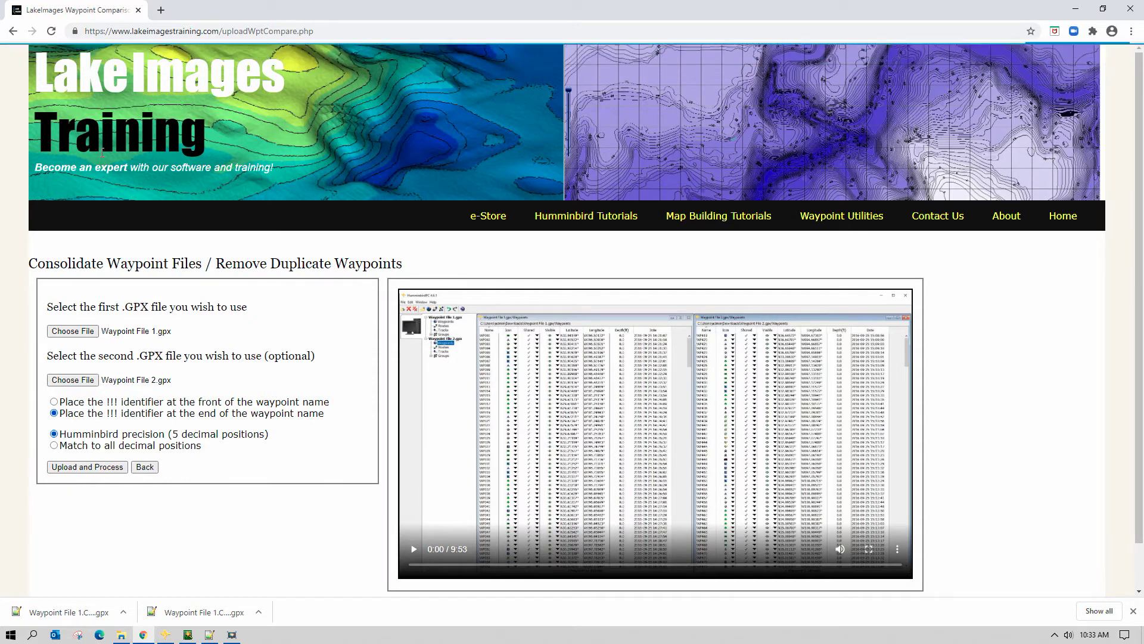
# In HumminbirdPC, use File > Open to load the second consolidated GPX file
pyautogui.click(169, 636)
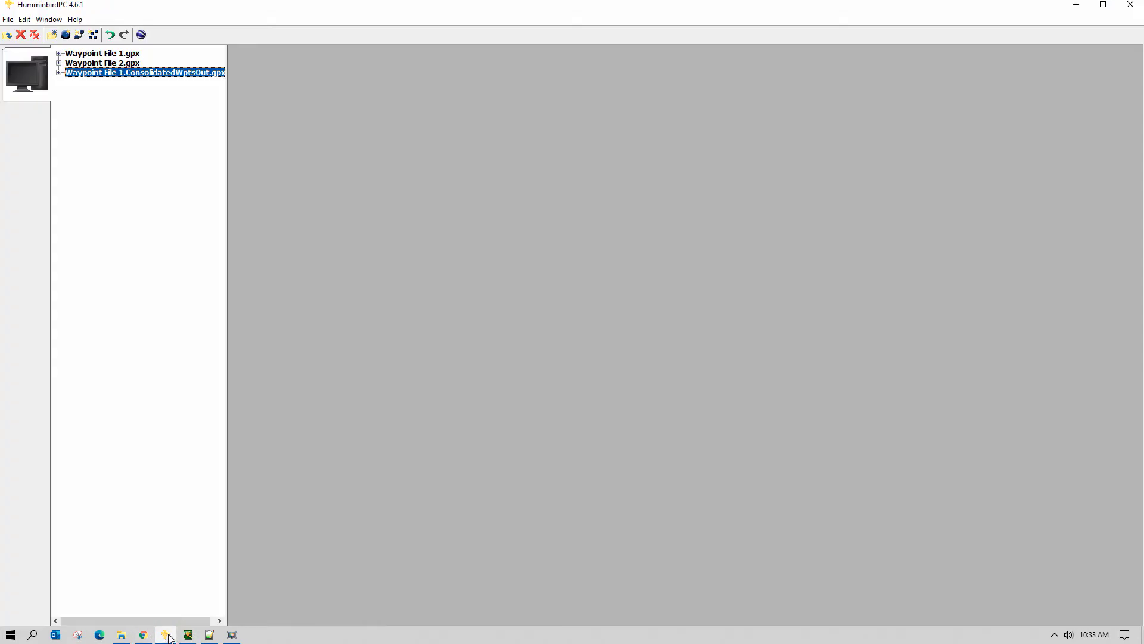
pyautogui.click(8, 19)
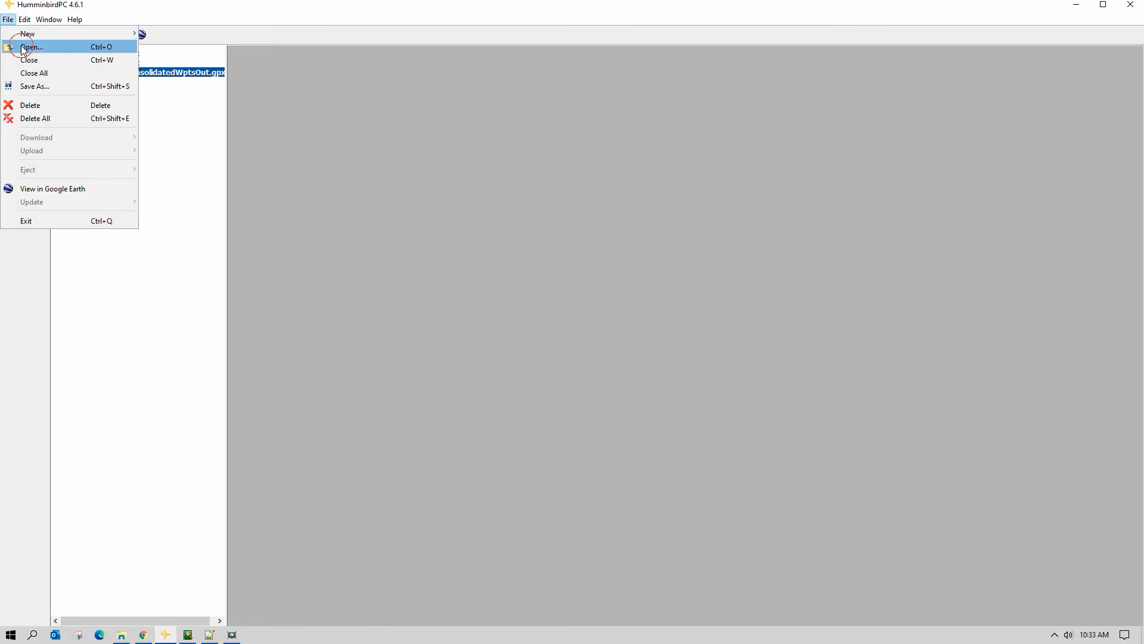
pyautogui.click(27, 46)
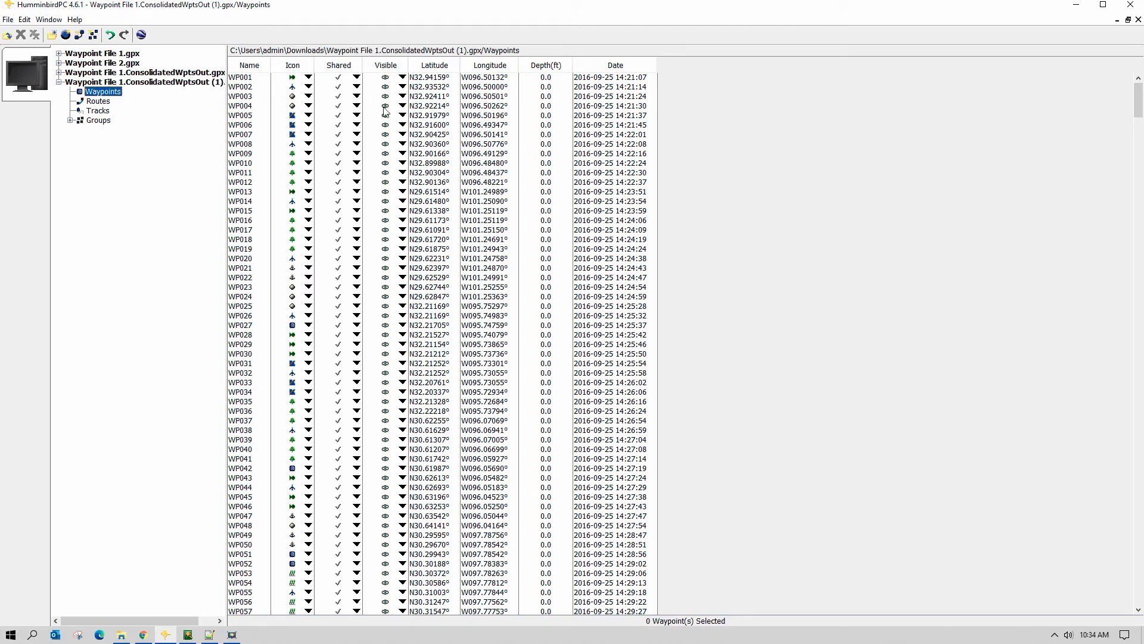
# Sort the consolidated waypoints by latitude and select WP006 beside its duplicate
pyautogui.click(440, 69)
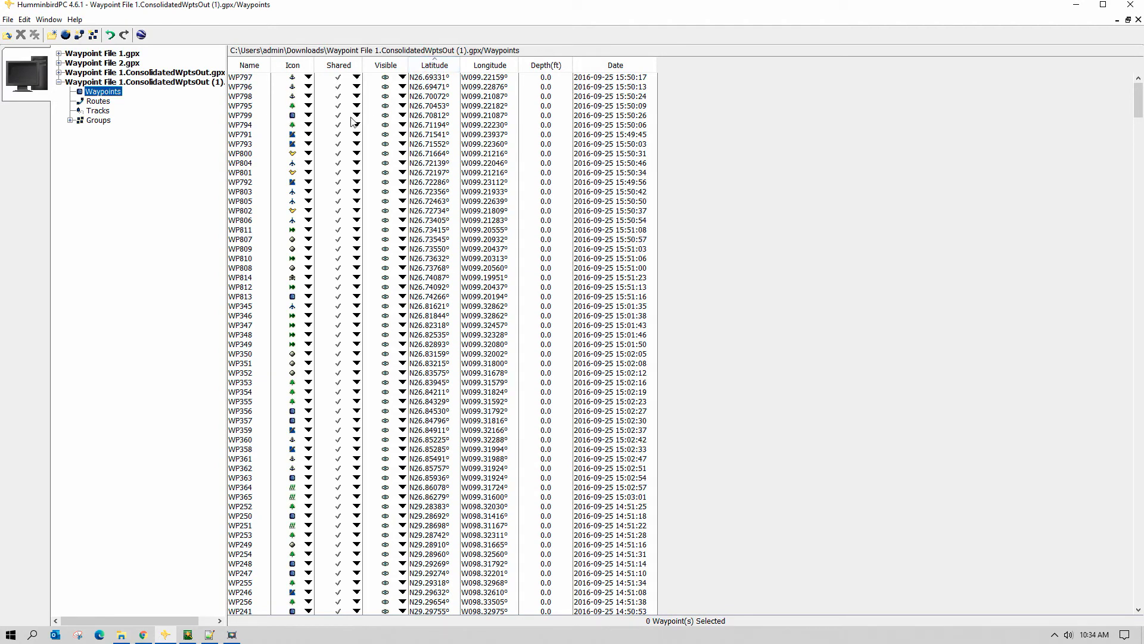
pyautogui.scroll(-10, 302, 213)
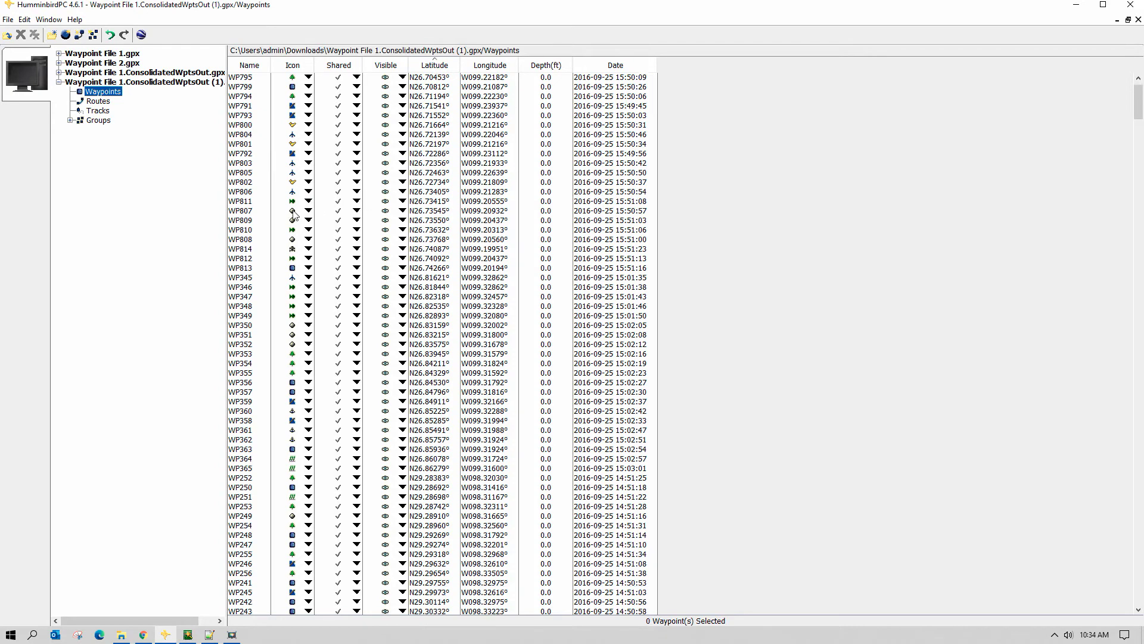
pyautogui.scroll(-5, 301, 213)
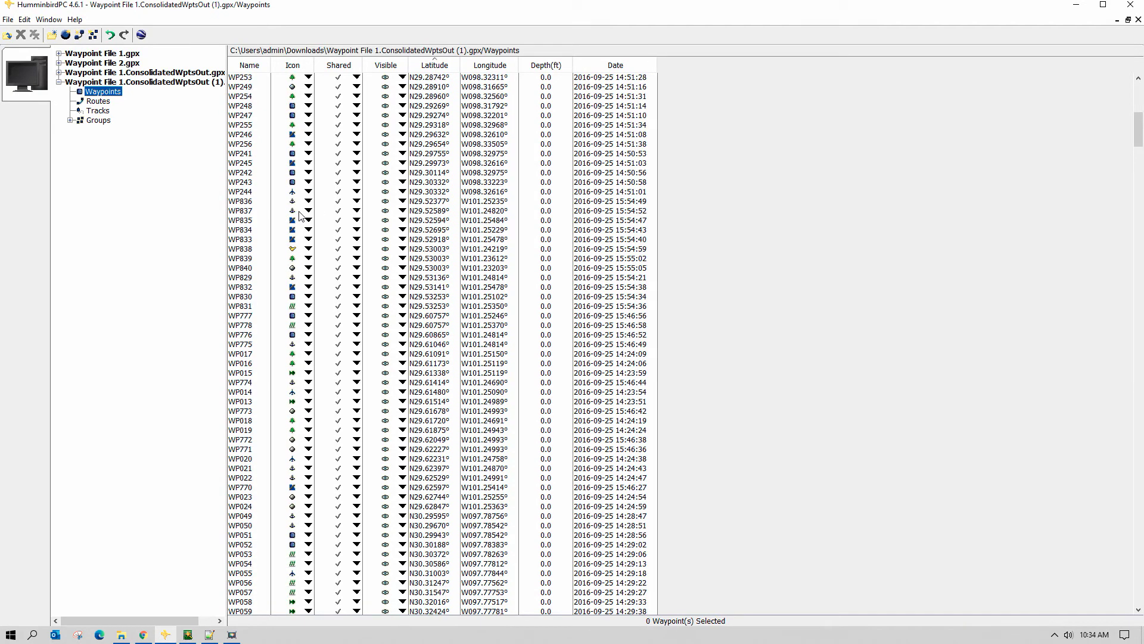
pyautogui.scroll(-5, 301, 213)
pyautogui.scroll(-5, 301, 215)
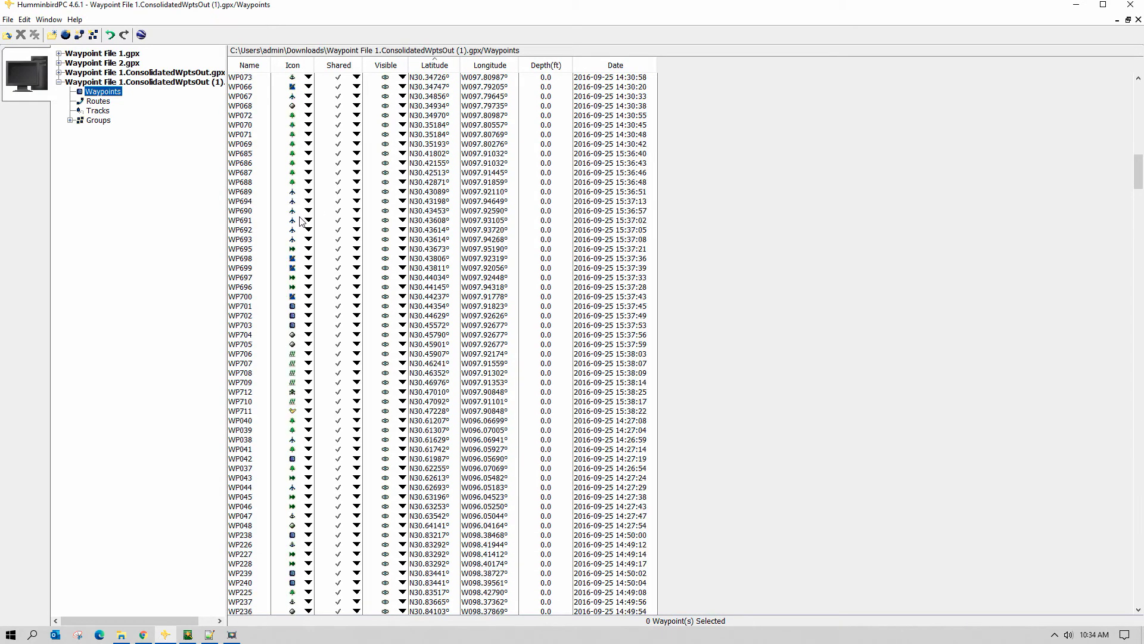
pyautogui.scroll(-5, 302, 214)
pyautogui.scroll(-5, 301, 221)
pyautogui.scroll(-3, 300, 223)
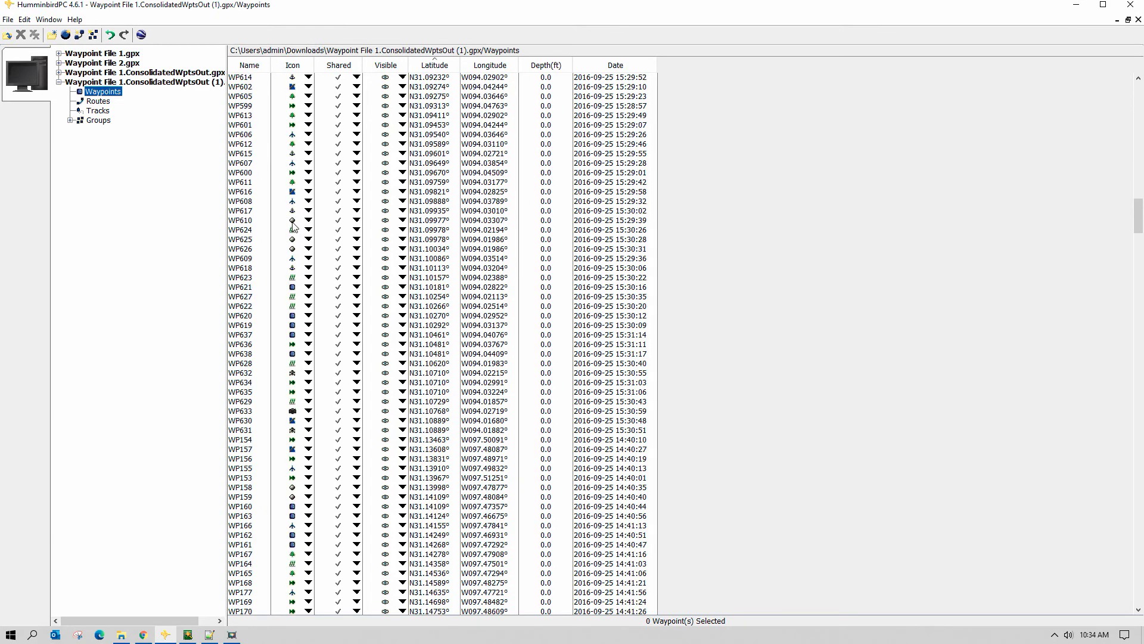
pyautogui.scroll(-5, 299, 228)
pyautogui.scroll(-3, 299, 237)
pyautogui.scroll(-5, 298, 240)
pyautogui.scroll(-5, 299, 239)
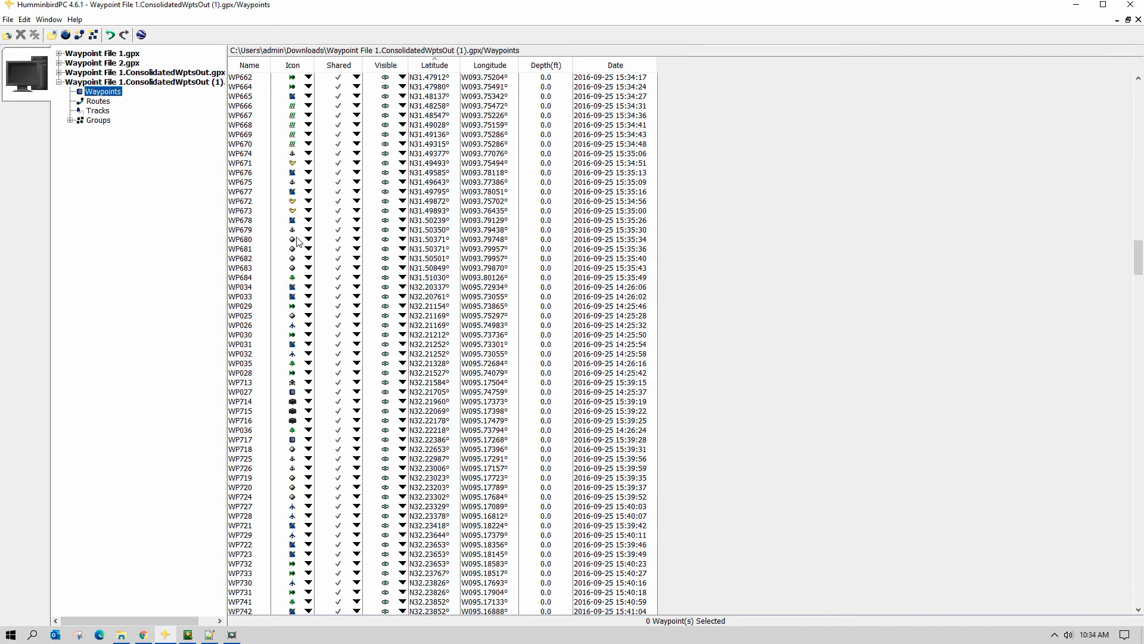
pyautogui.scroll(-5, 299, 240)
pyautogui.scroll(-3, 299, 241)
pyautogui.scroll(-5, 295, 241)
pyautogui.scroll(-5, 295, 243)
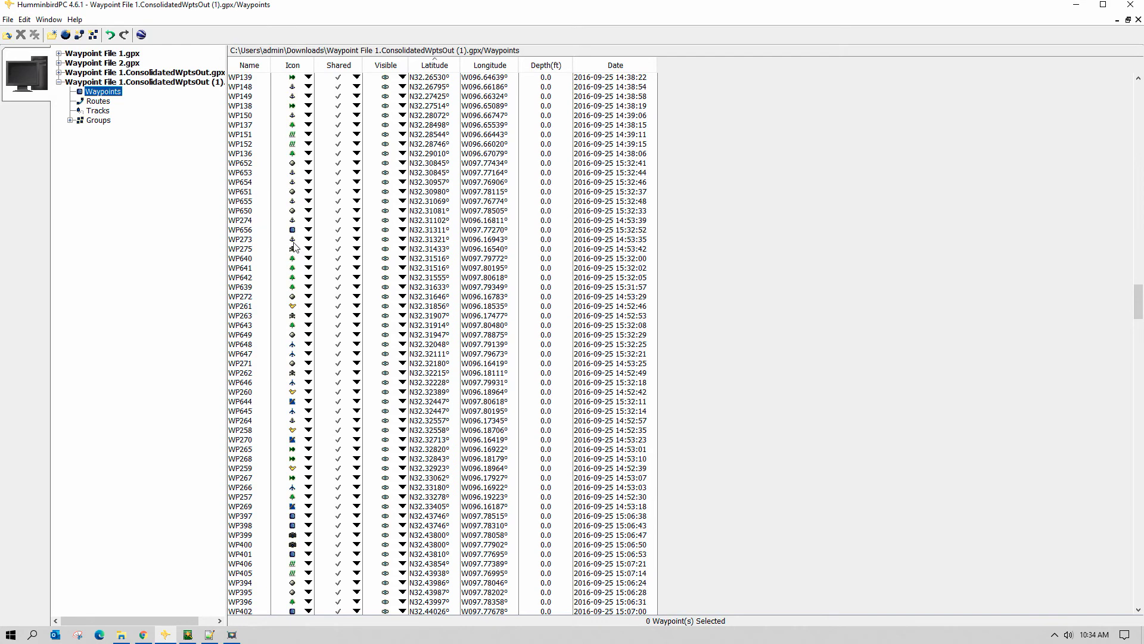
pyautogui.scroll(-5, 295, 246)
pyautogui.scroll(-5, 295, 249)
pyautogui.scroll(-5, 295, 249)
pyautogui.scroll(-5, 294, 251)
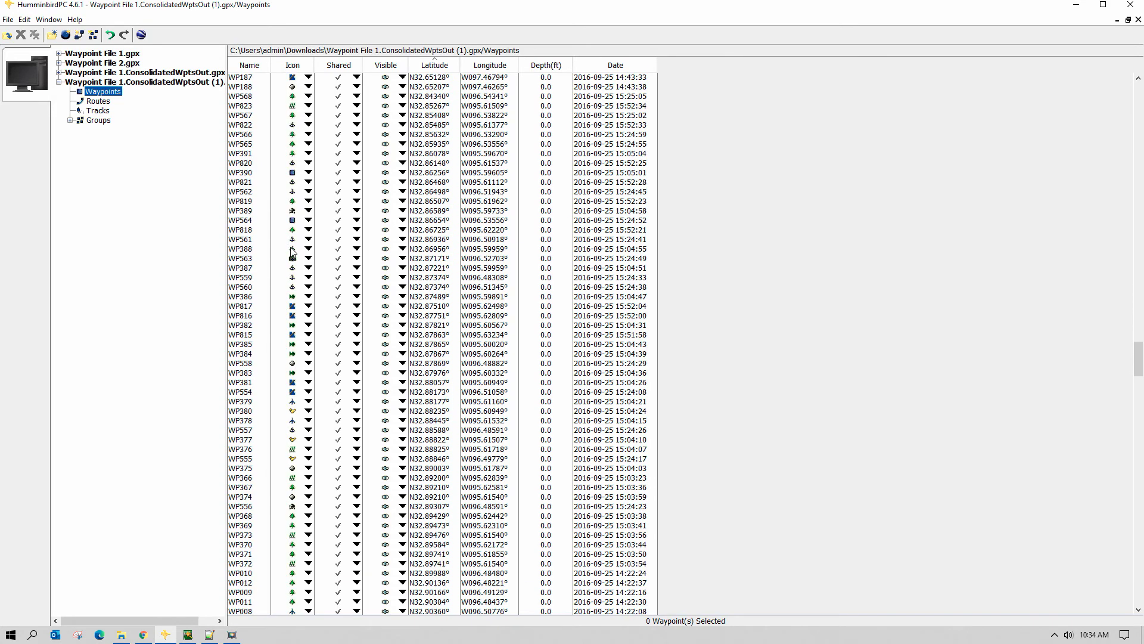
pyautogui.scroll(-5, 292, 253)
pyautogui.scroll(-3, 290, 255)
pyautogui.scroll(-2, 290, 255)
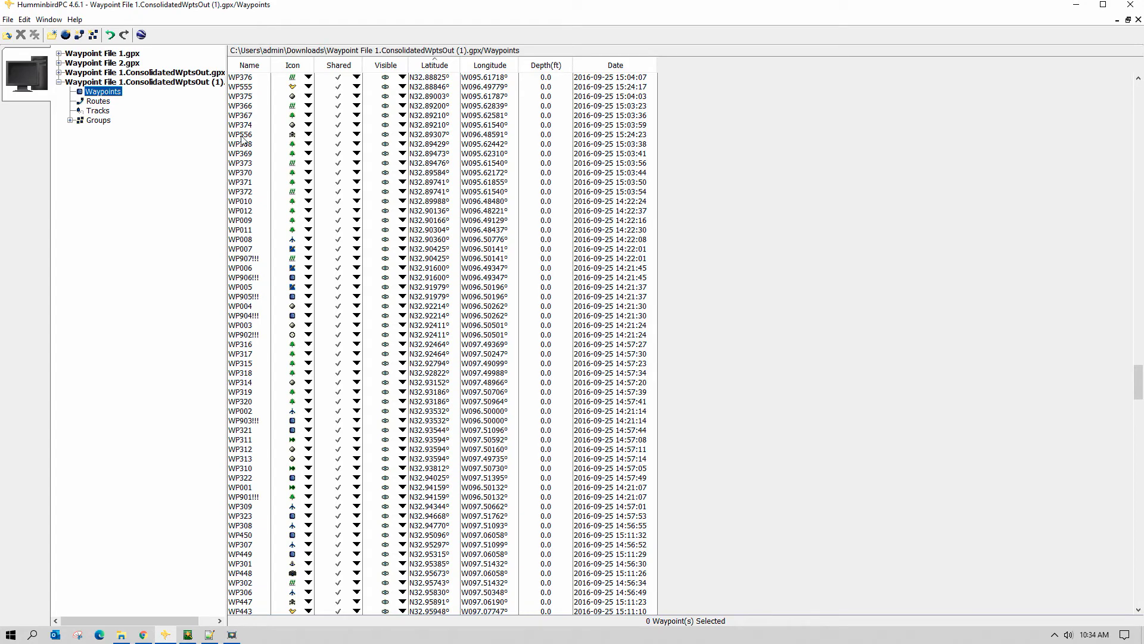
pyautogui.click(246, 267)
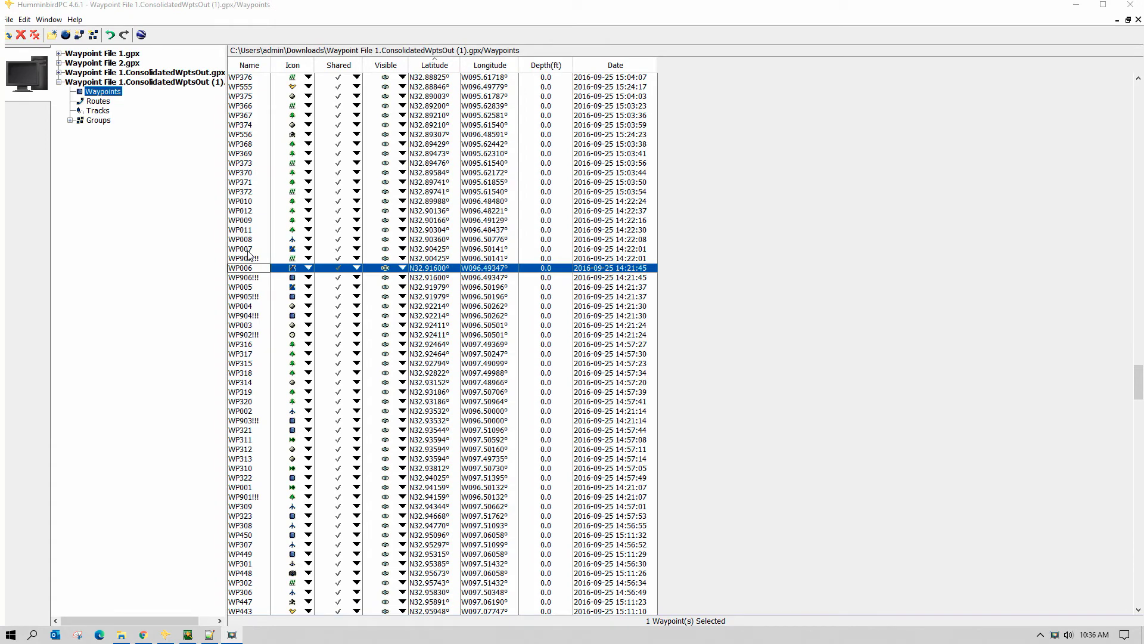
# Delete the duplicate WP907!!!, keeping the original WP007
pyautogui.click(244, 250)
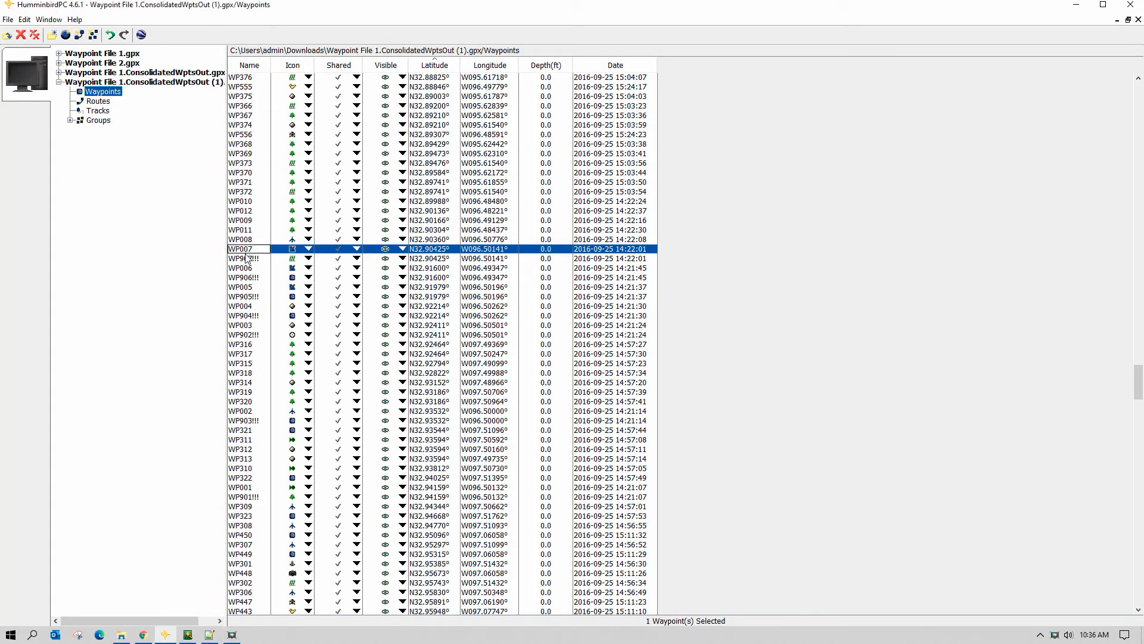
pyautogui.keyDown('ctrl'); pyautogui.click(246, 258); pyautogui.keyUp('ctrl')
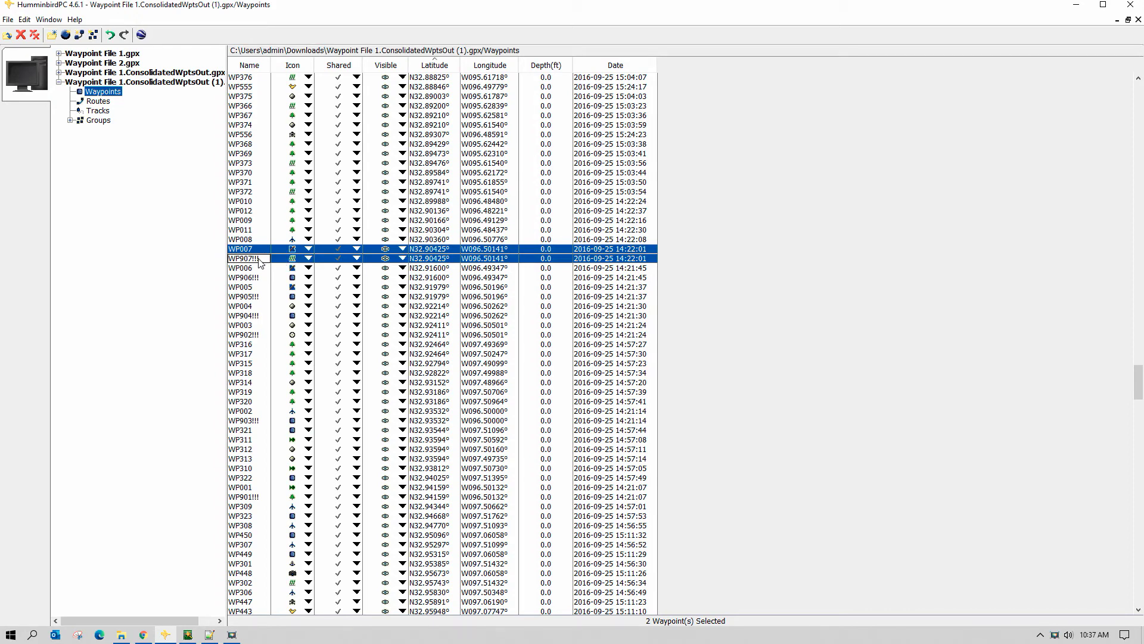
pyautogui.click(240, 261)
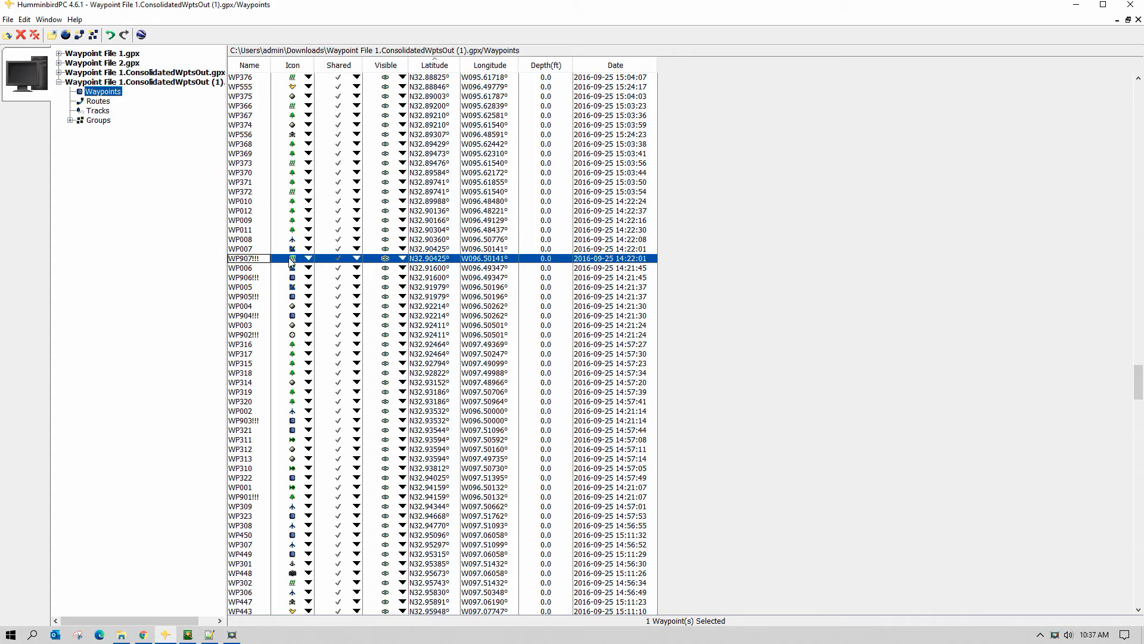
pyautogui.click(21, 35)
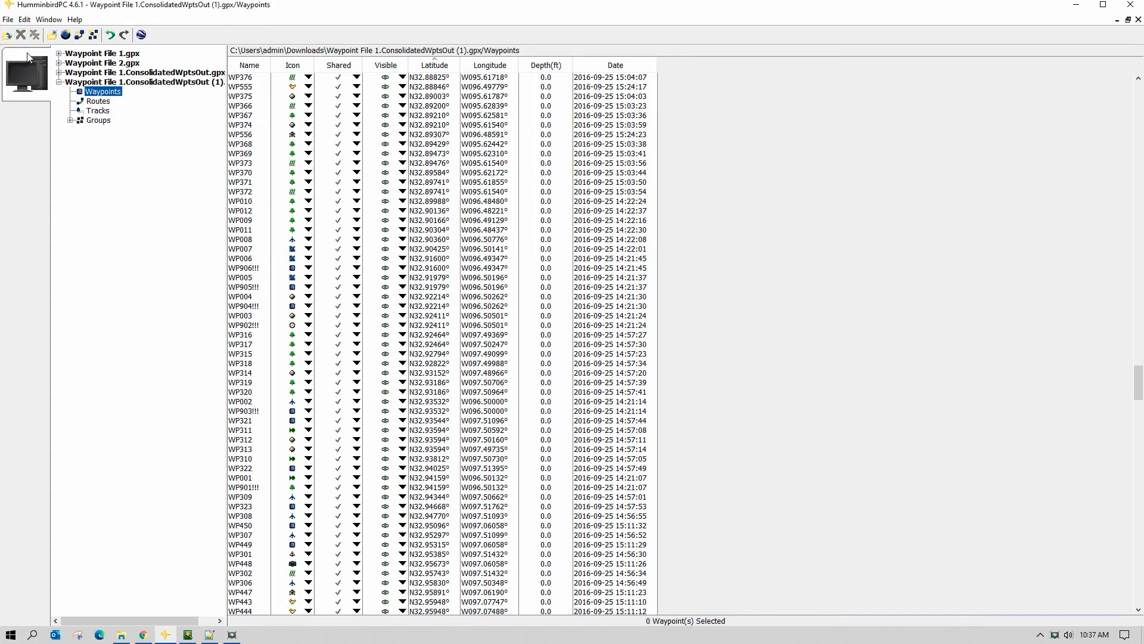
# Delete the duplicate WP906!!!, keeping the original WP006
pyautogui.click(241, 258)
pyautogui.keyDown('ctrl'); pyautogui.click(244, 269); pyautogui.keyUp('ctrl')
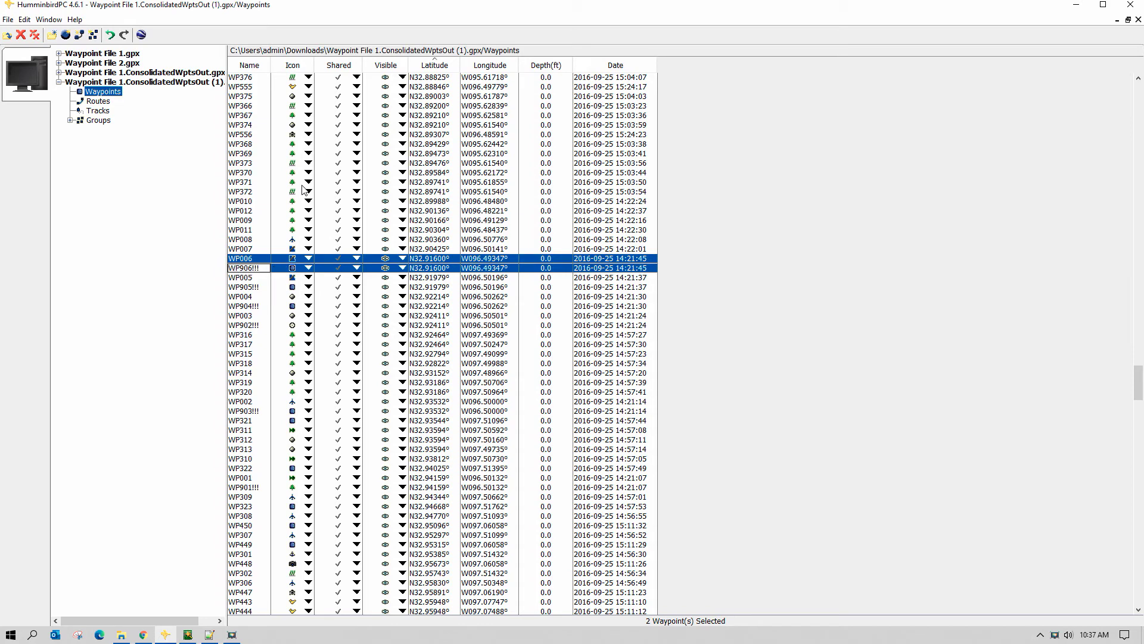
pyautogui.click(235, 269)
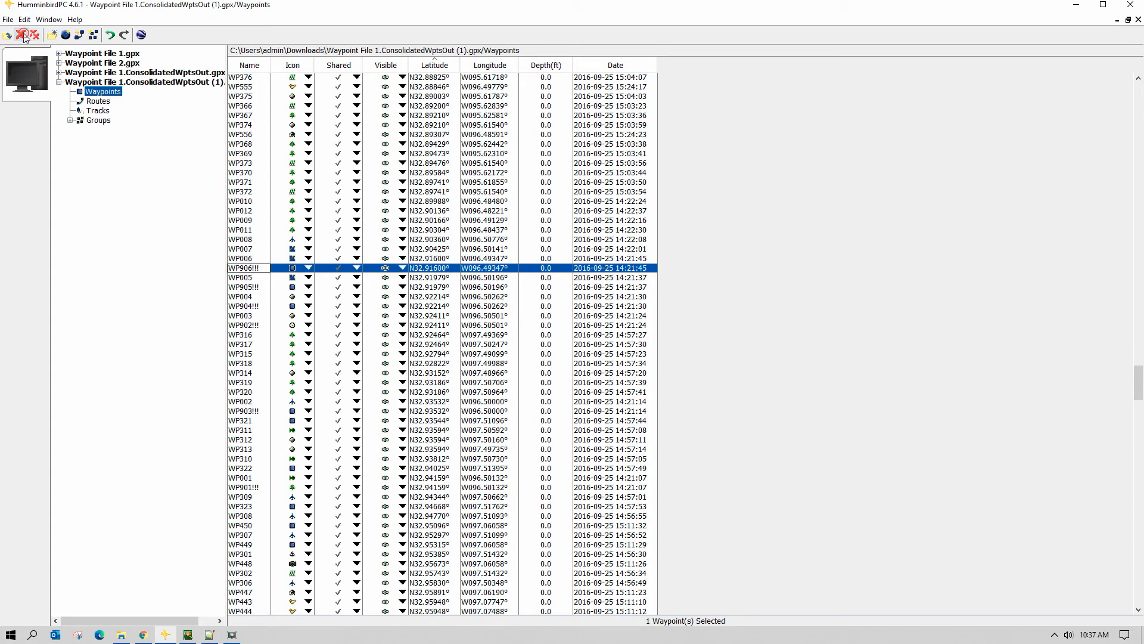
pyautogui.press('Delete')
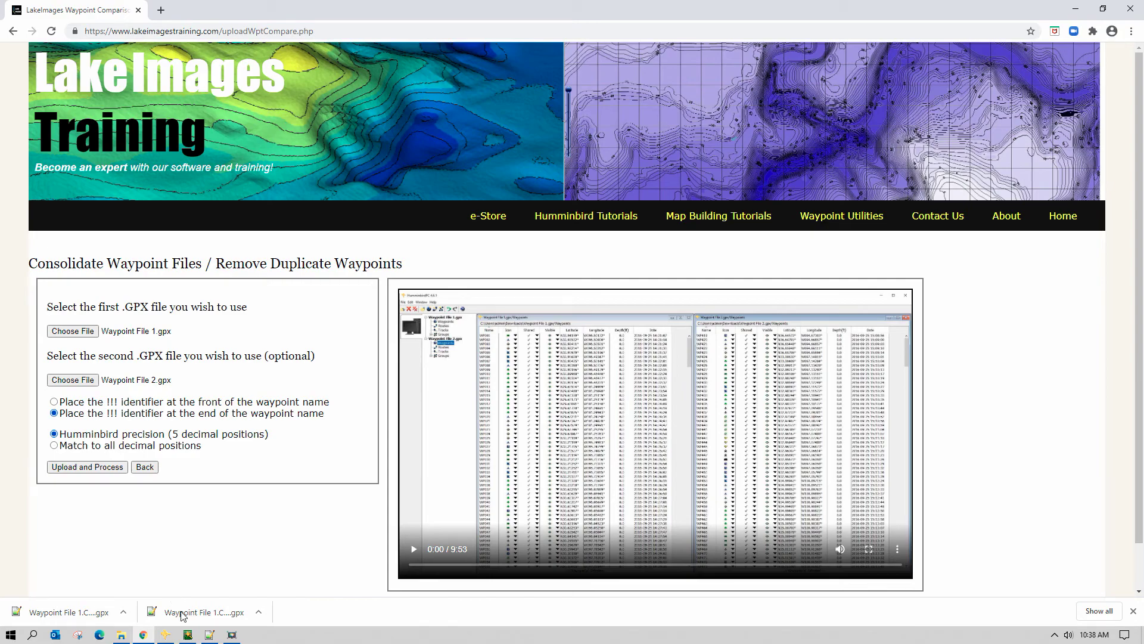
# In HumminbirdPC, expand Waypoint File 1 and Waypoint File 2 and view each file's Tracks
pyautogui.click(165, 635)
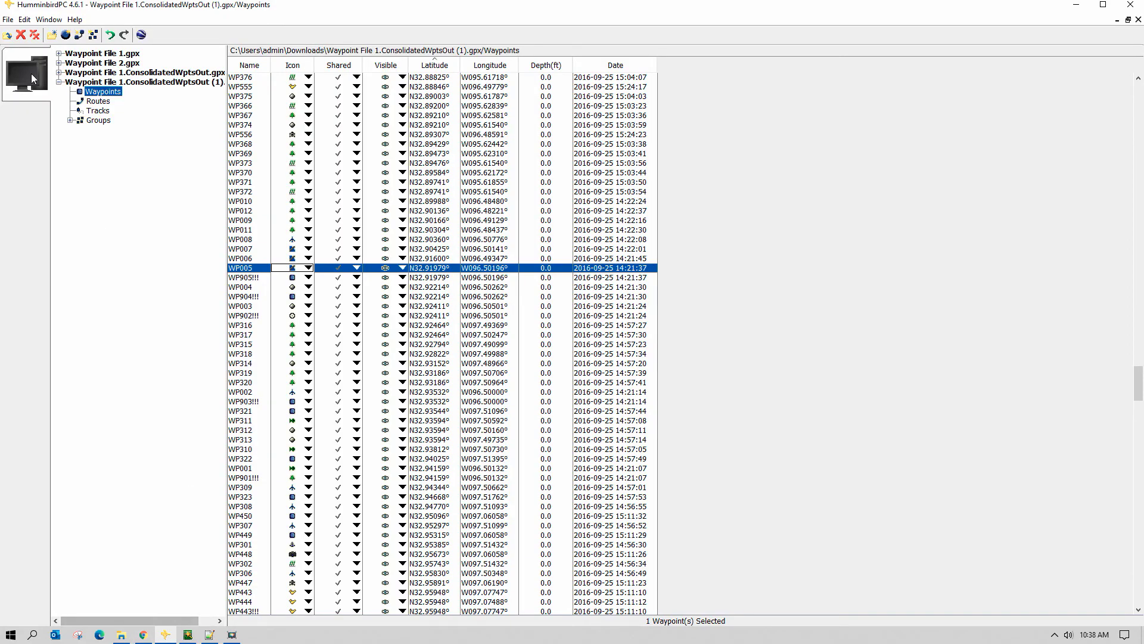
pyautogui.click(58, 53)
pyautogui.click(60, 101)
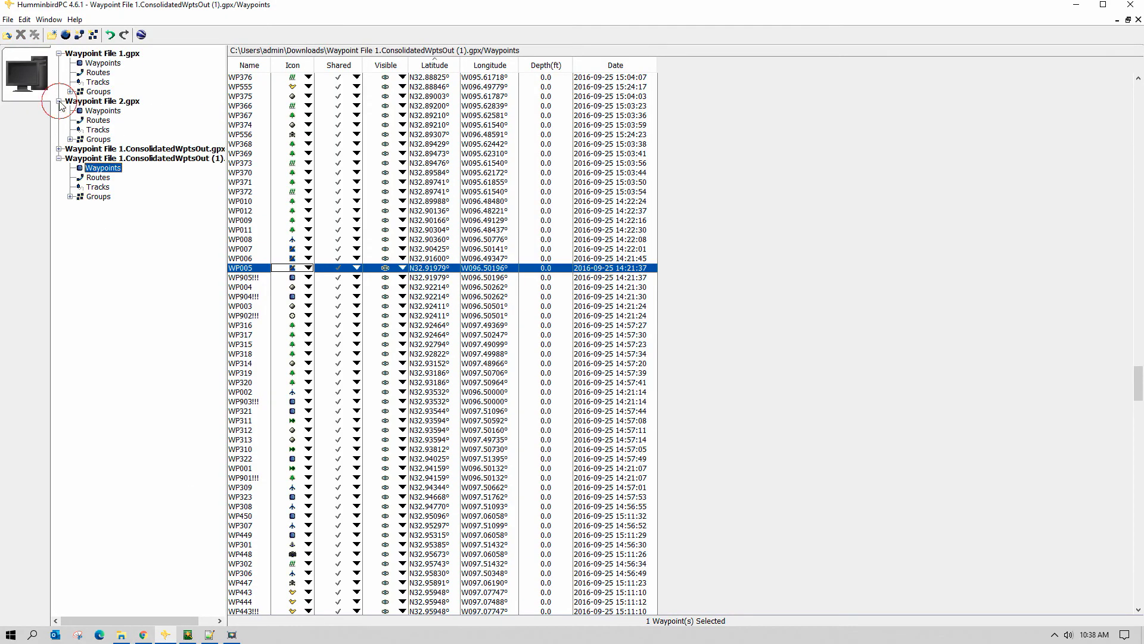
pyautogui.click(98, 130)
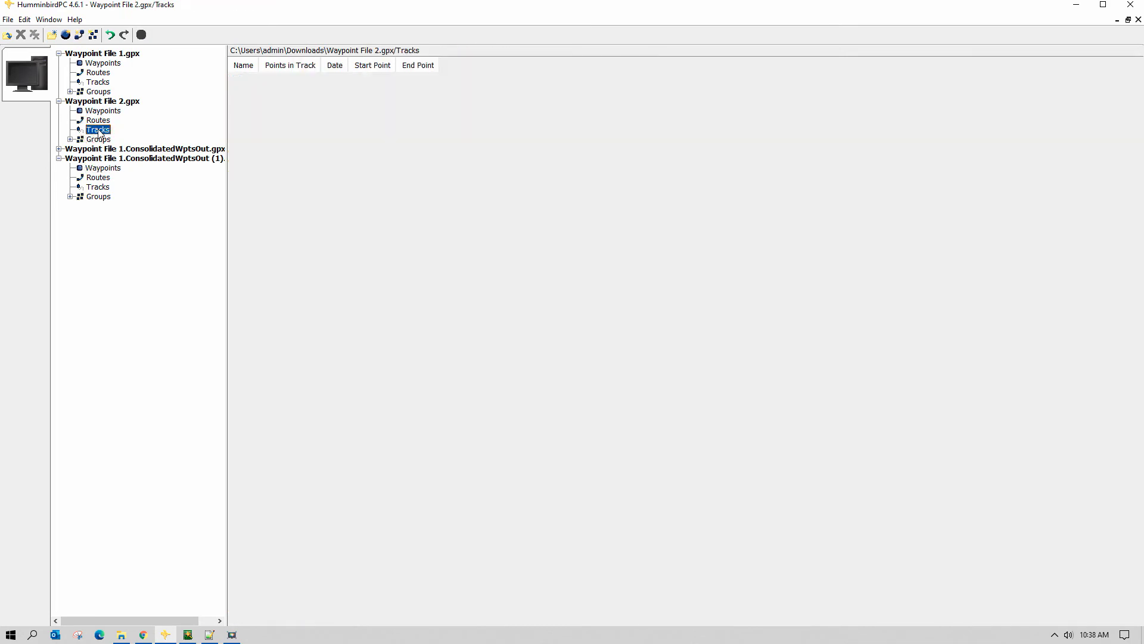
pyautogui.click(97, 81)
# Check the Waypoint File 1 Tracks context menu without choosing anything, then collapse both files
pyautogui.rightClick(100, 84)
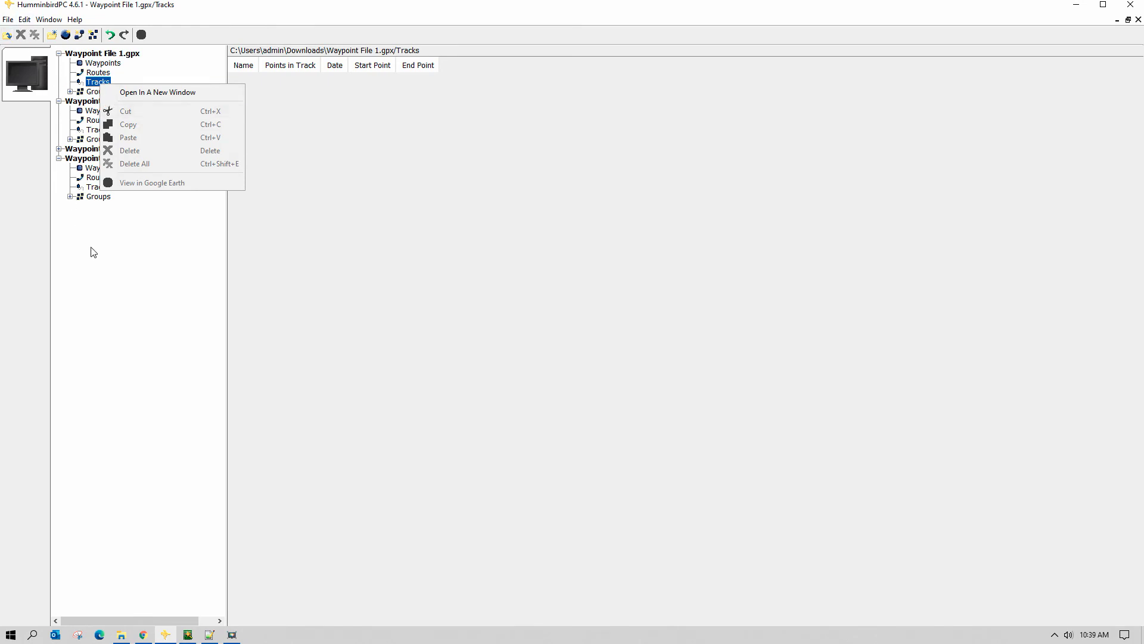
pyautogui.click(115, 271)
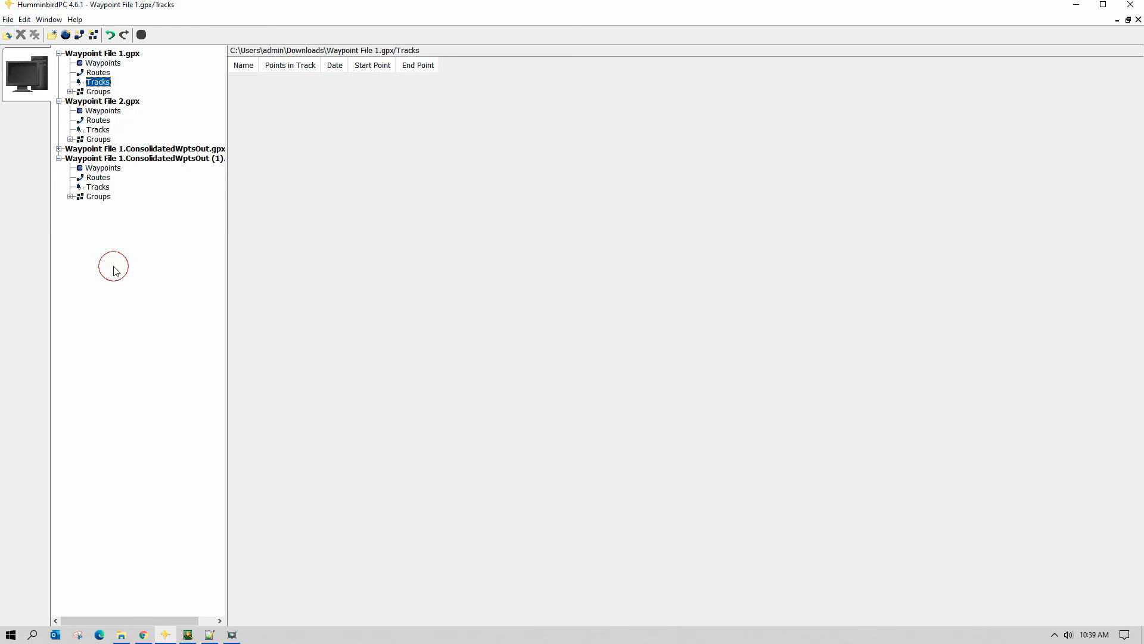
pyautogui.click(58, 54)
pyautogui.click(59, 63)
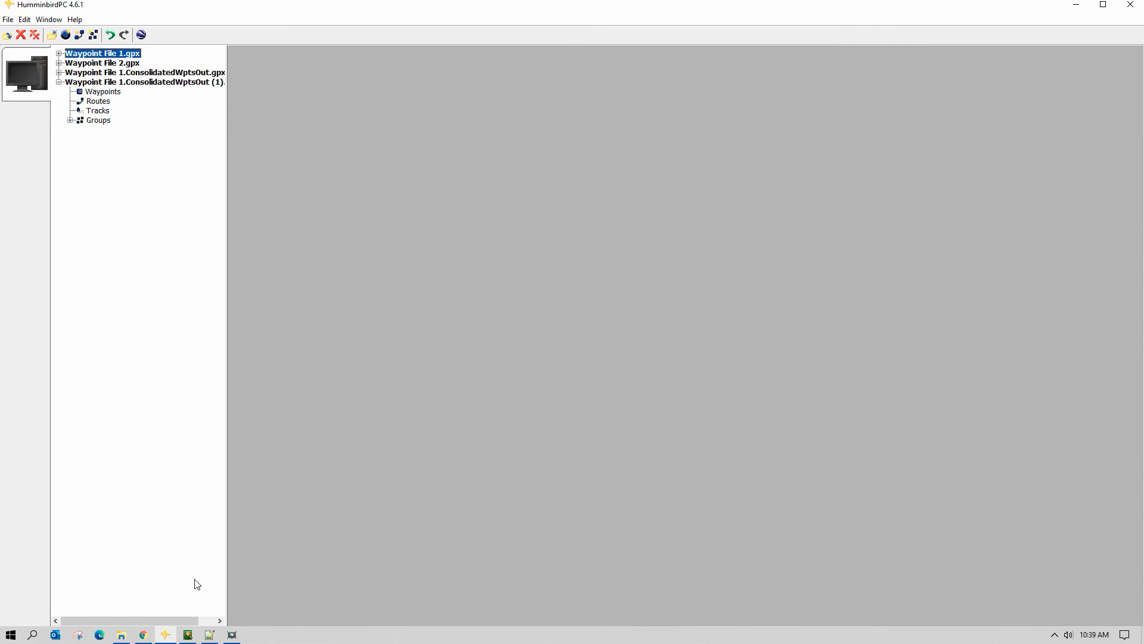
# Return to the Lake Images Consolidate Waypoint Files page in Chrome
pyautogui.click(143, 634)
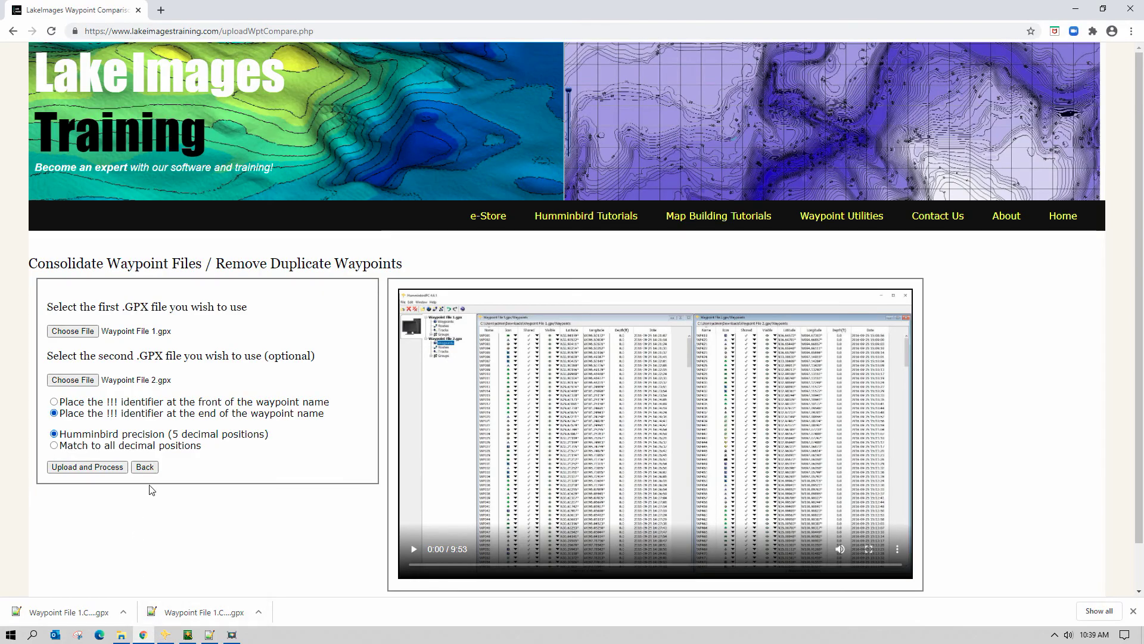